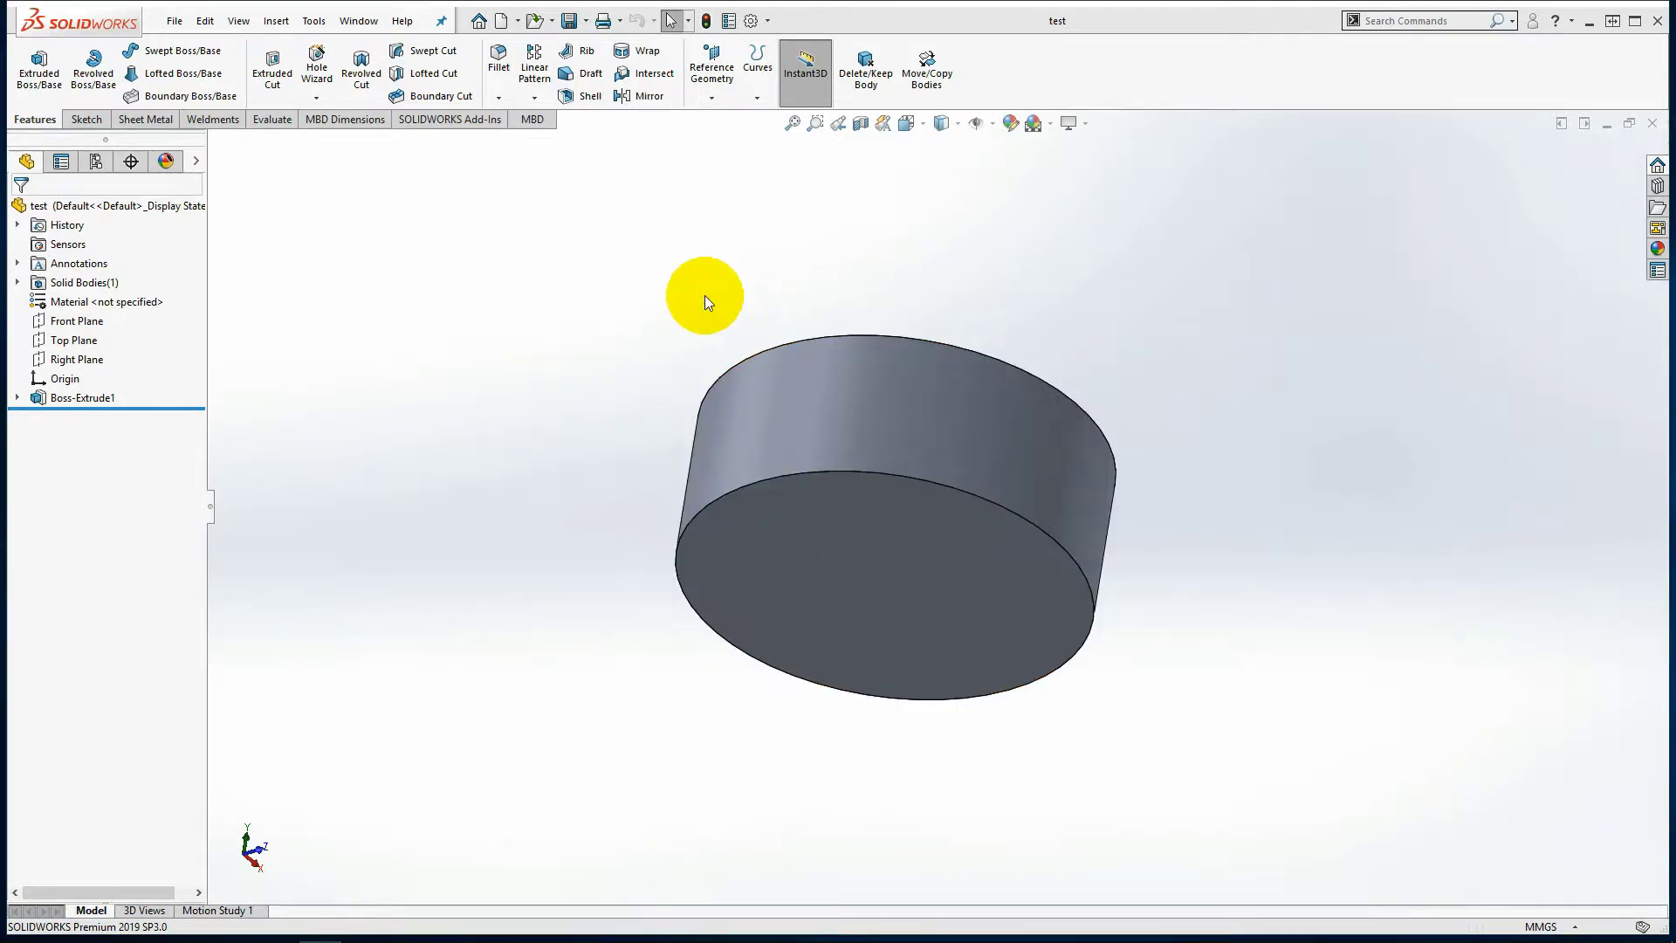
- Unpin the menu bar so the File through Help menus collapse
left_click(441, 20)
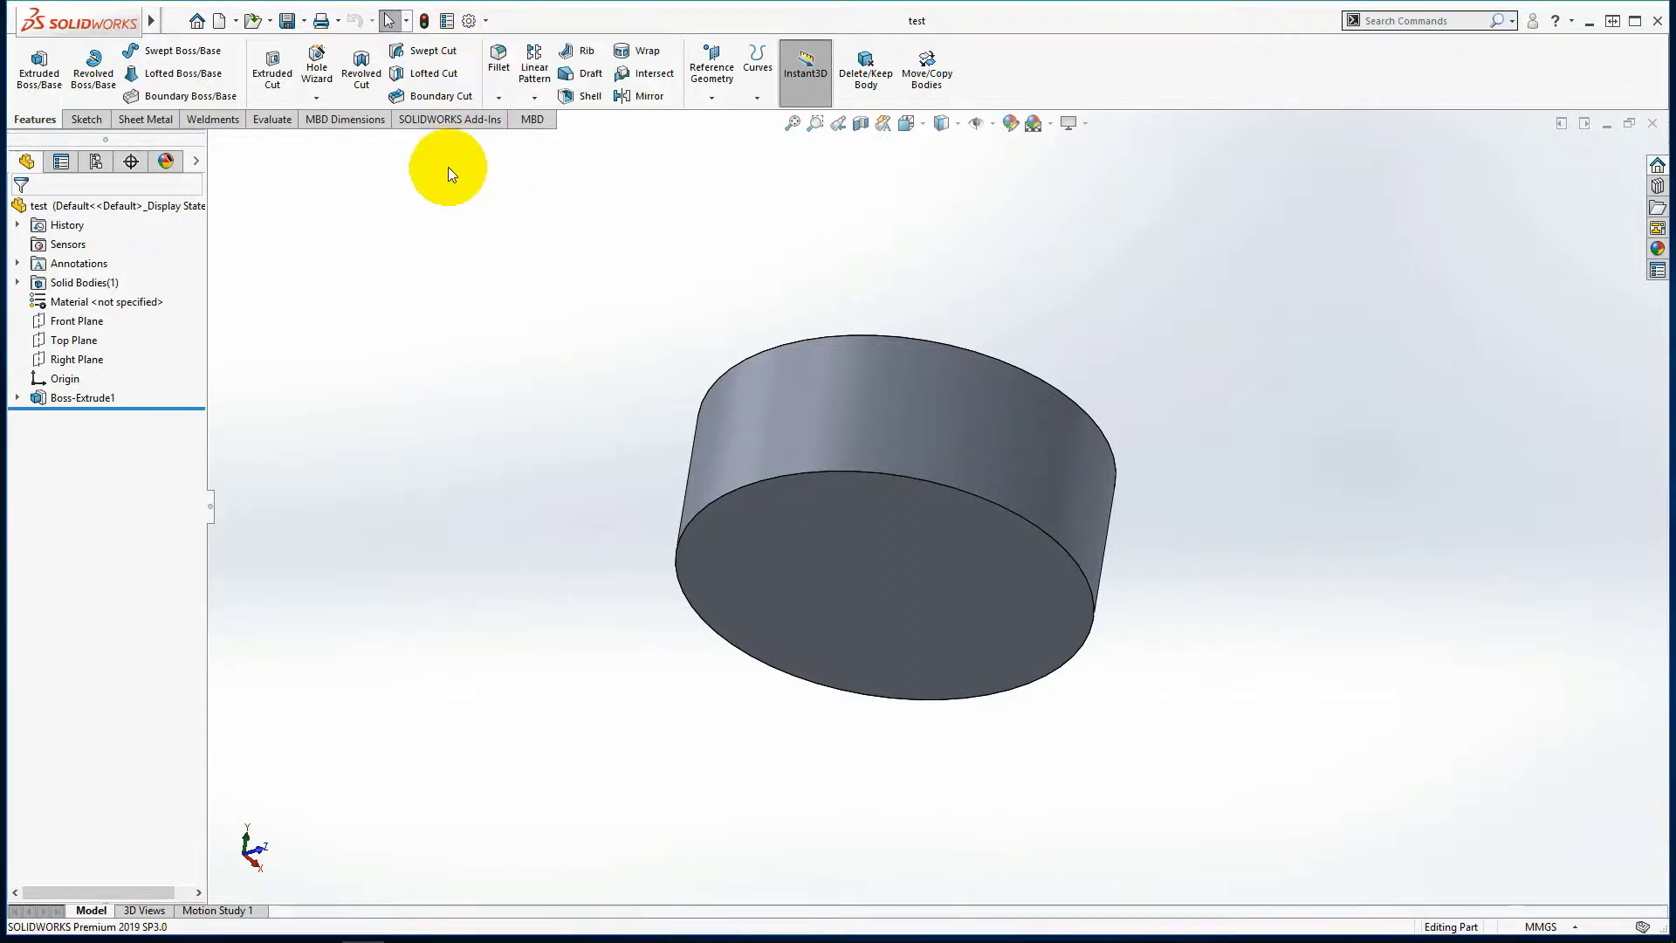
- Open Options at the Document Properties Units page, which shows the MMGS unit system
left_click(470, 20)
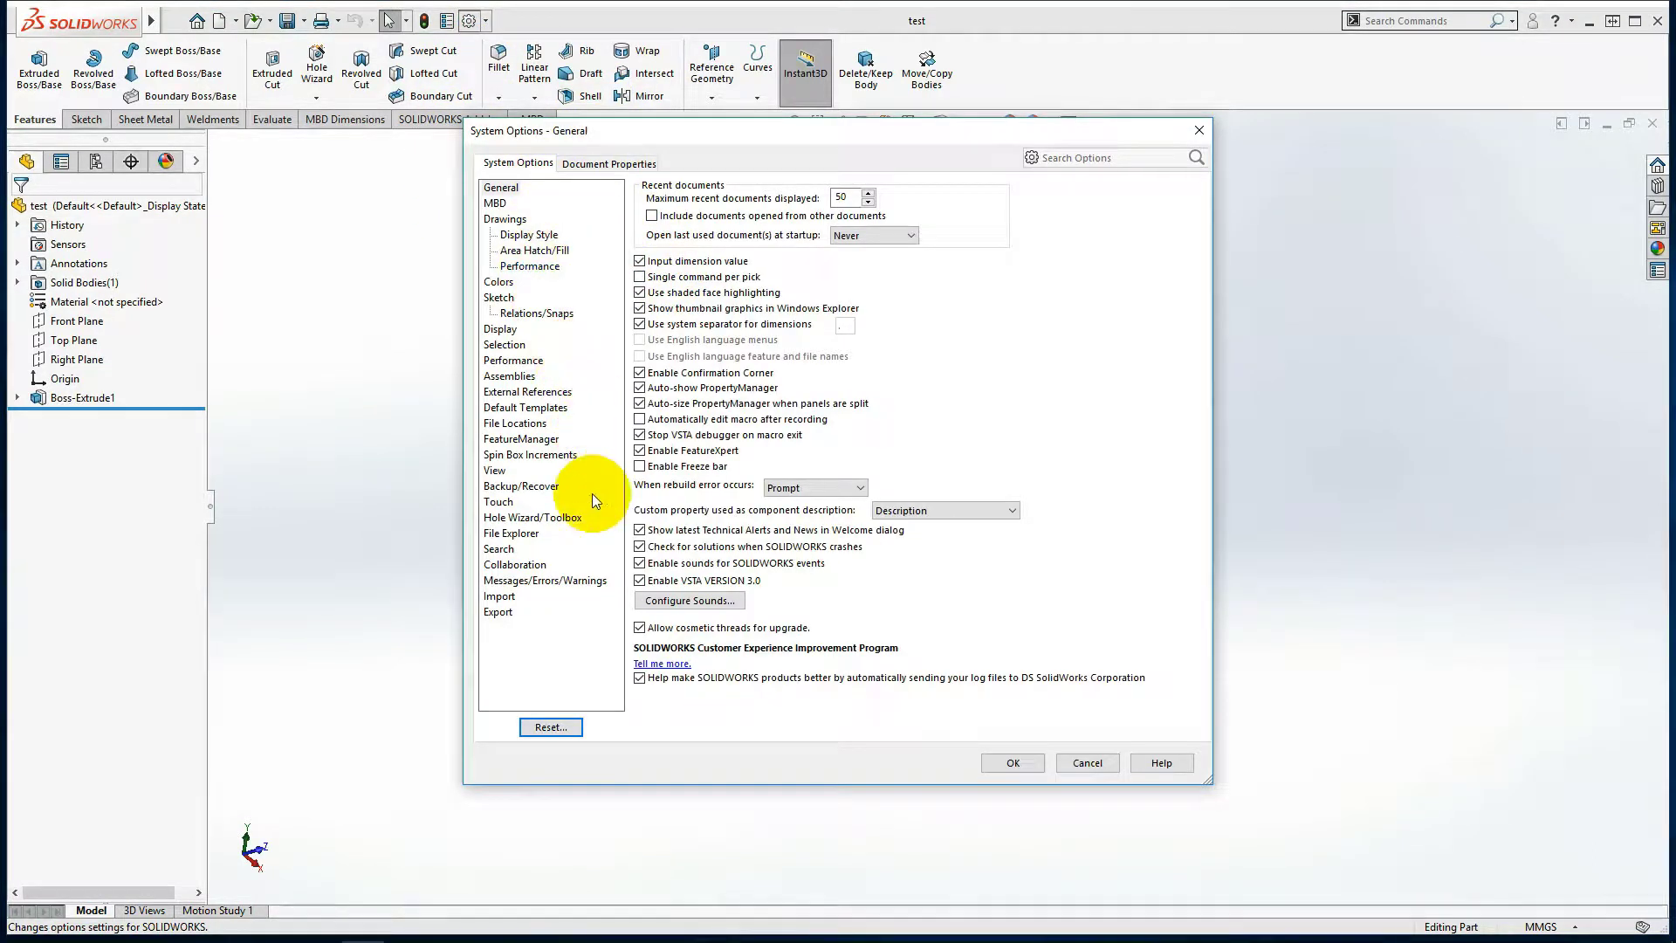
left_click(610, 166)
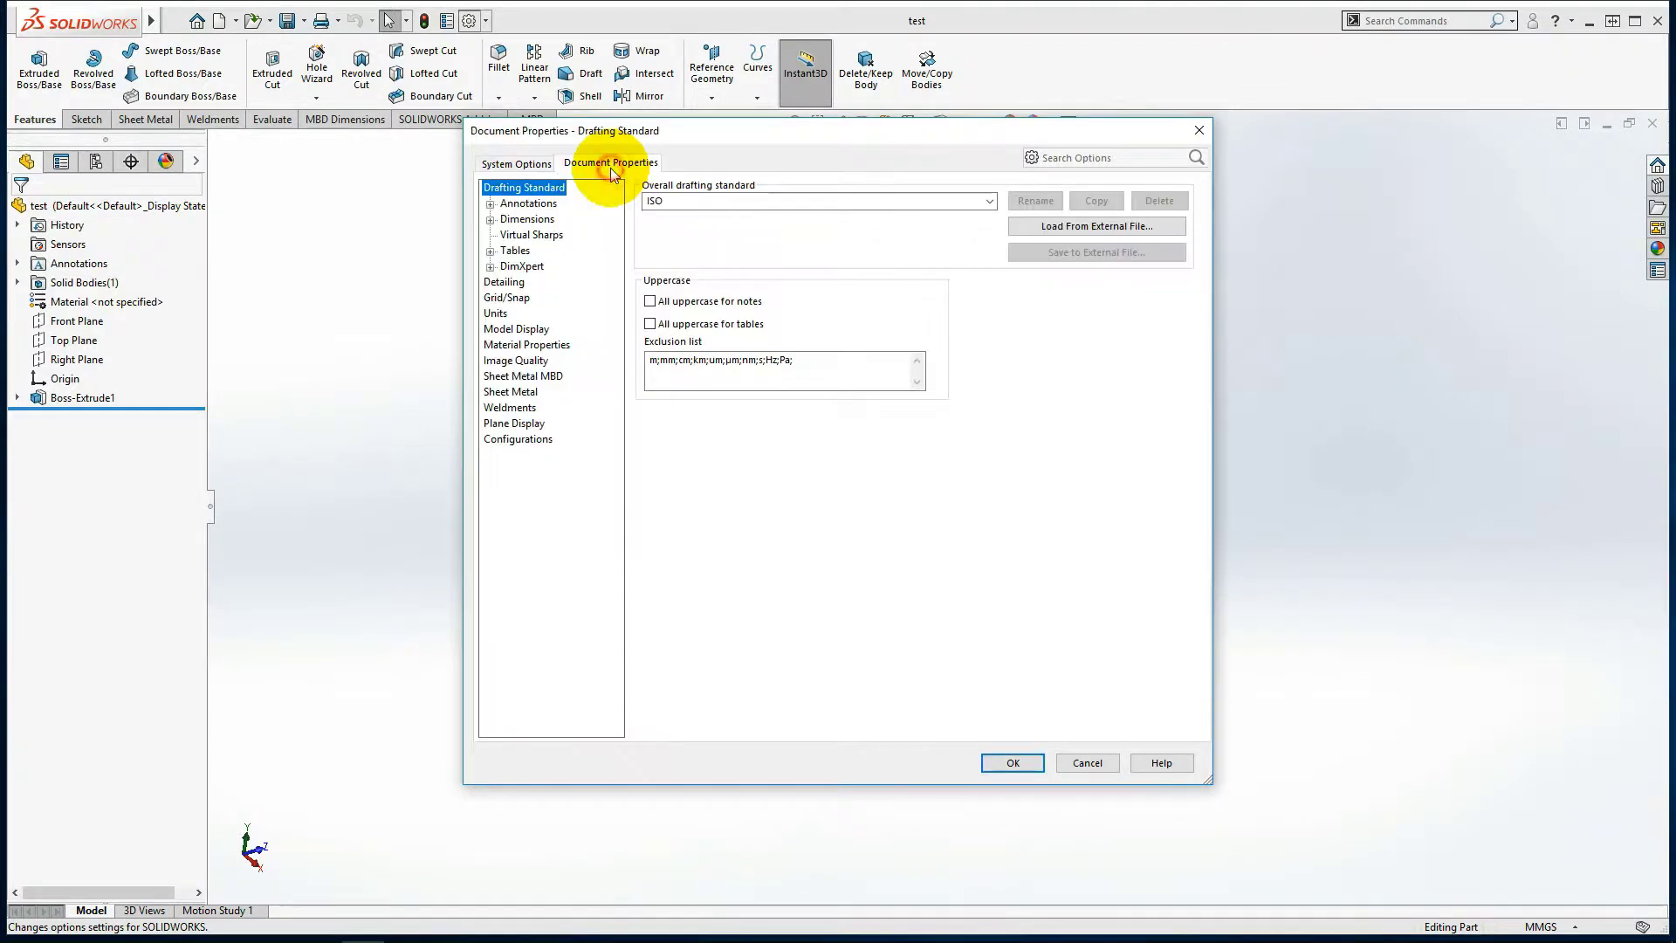
left_click(526, 166)
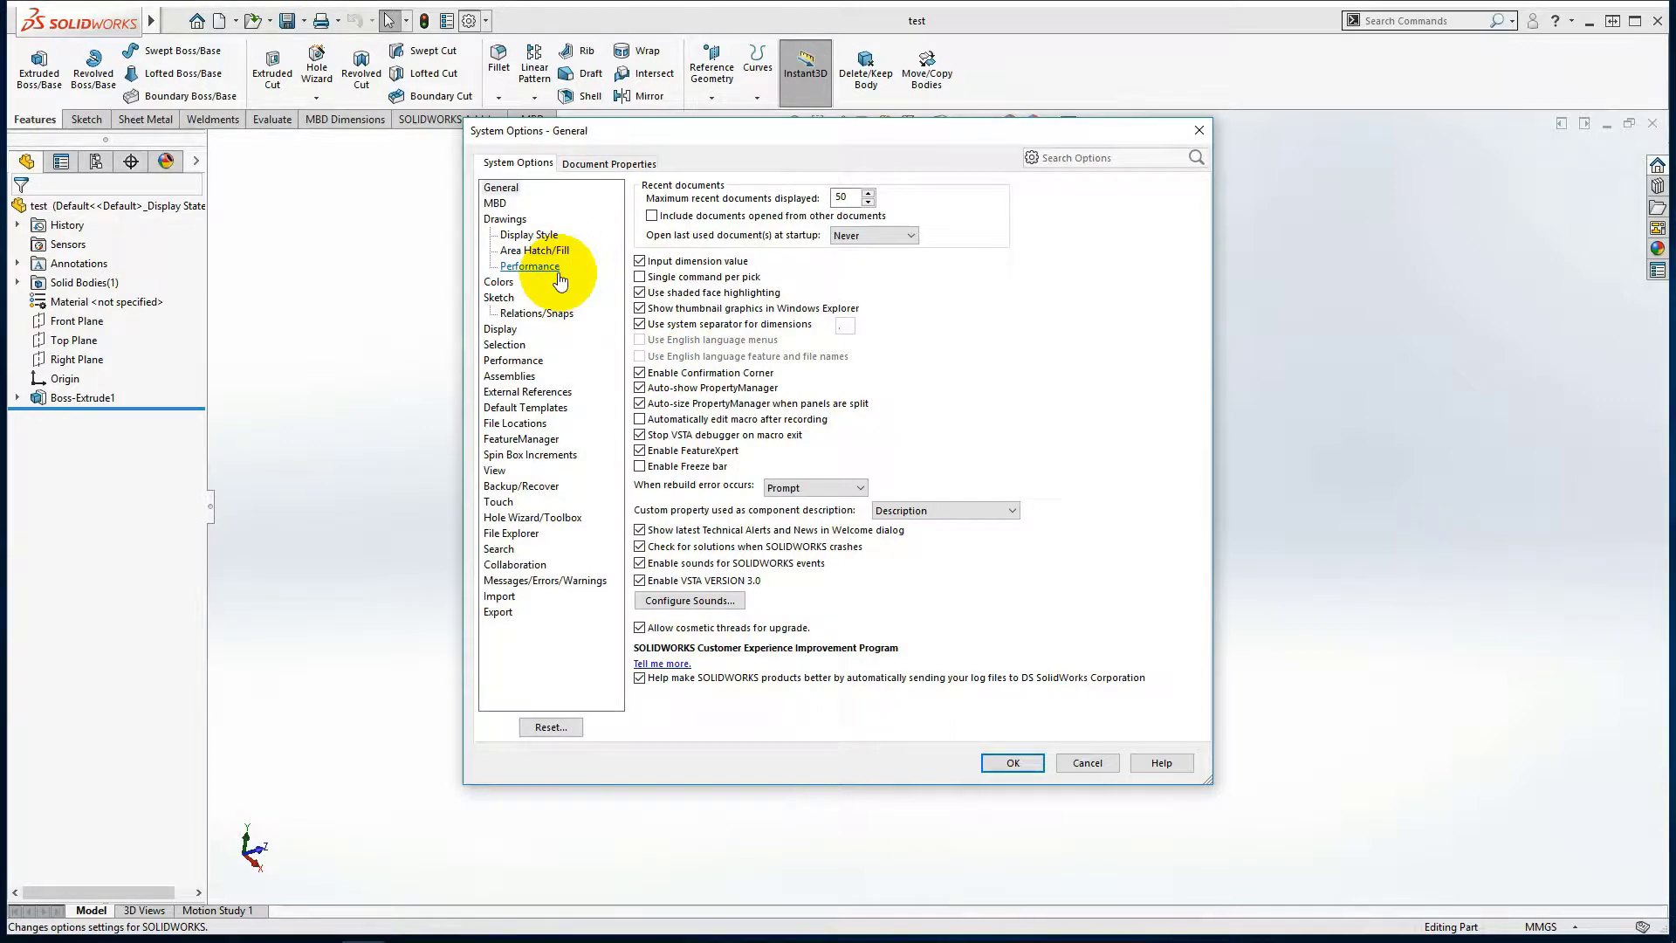
left_click(585, 166)
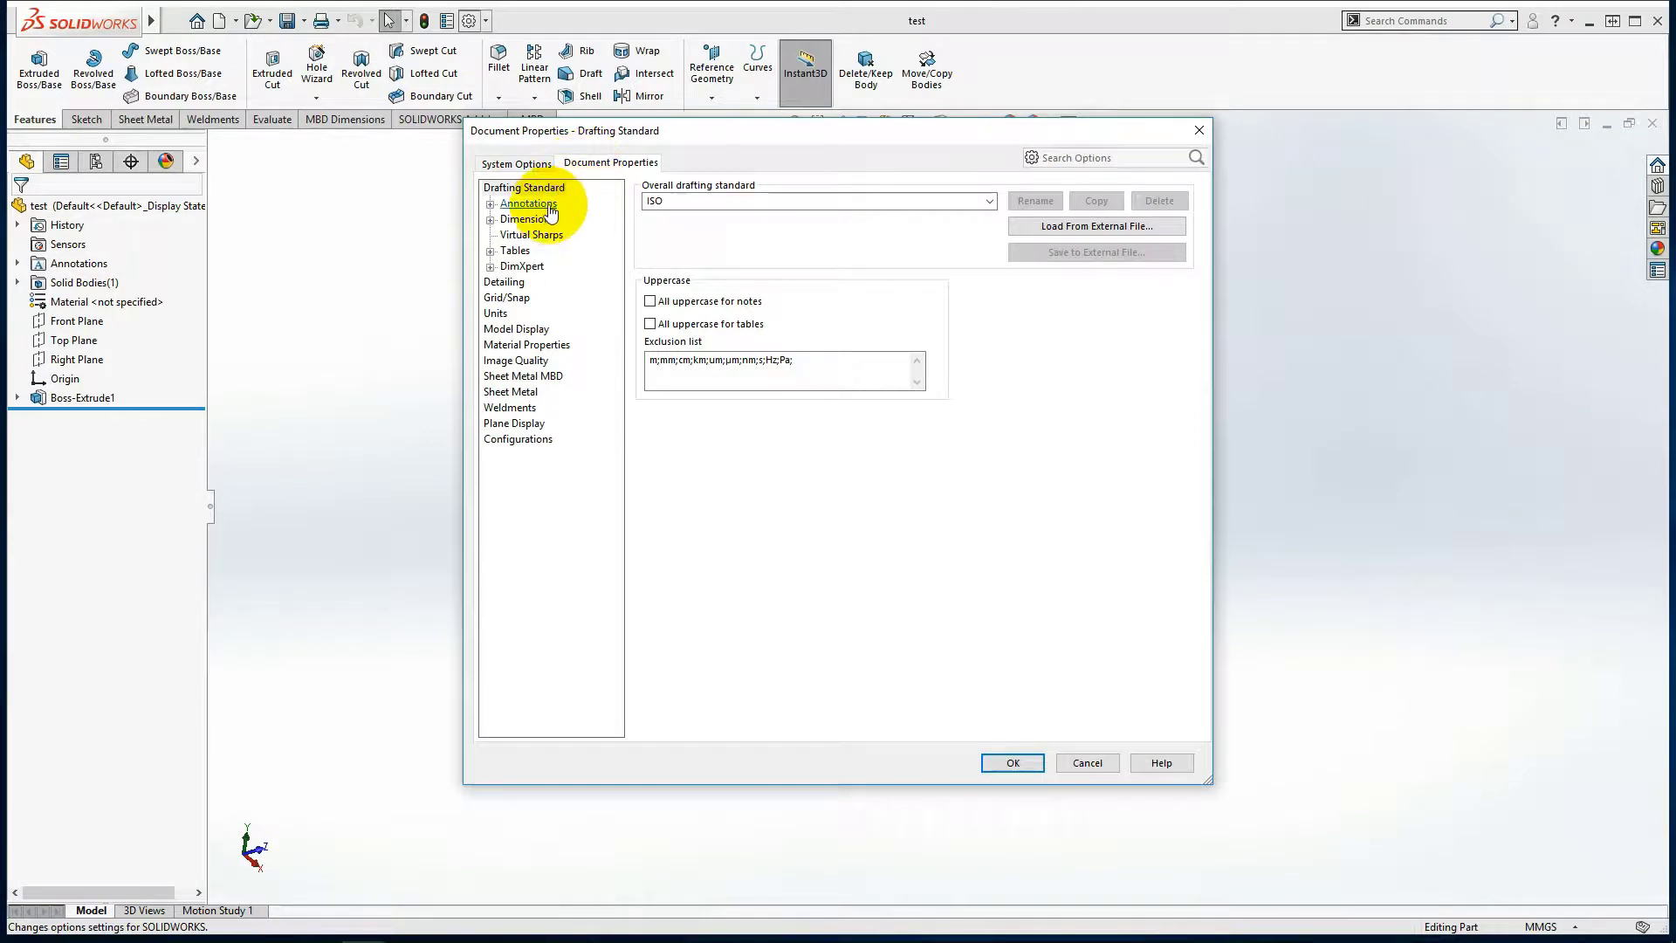
left_click(495, 316)
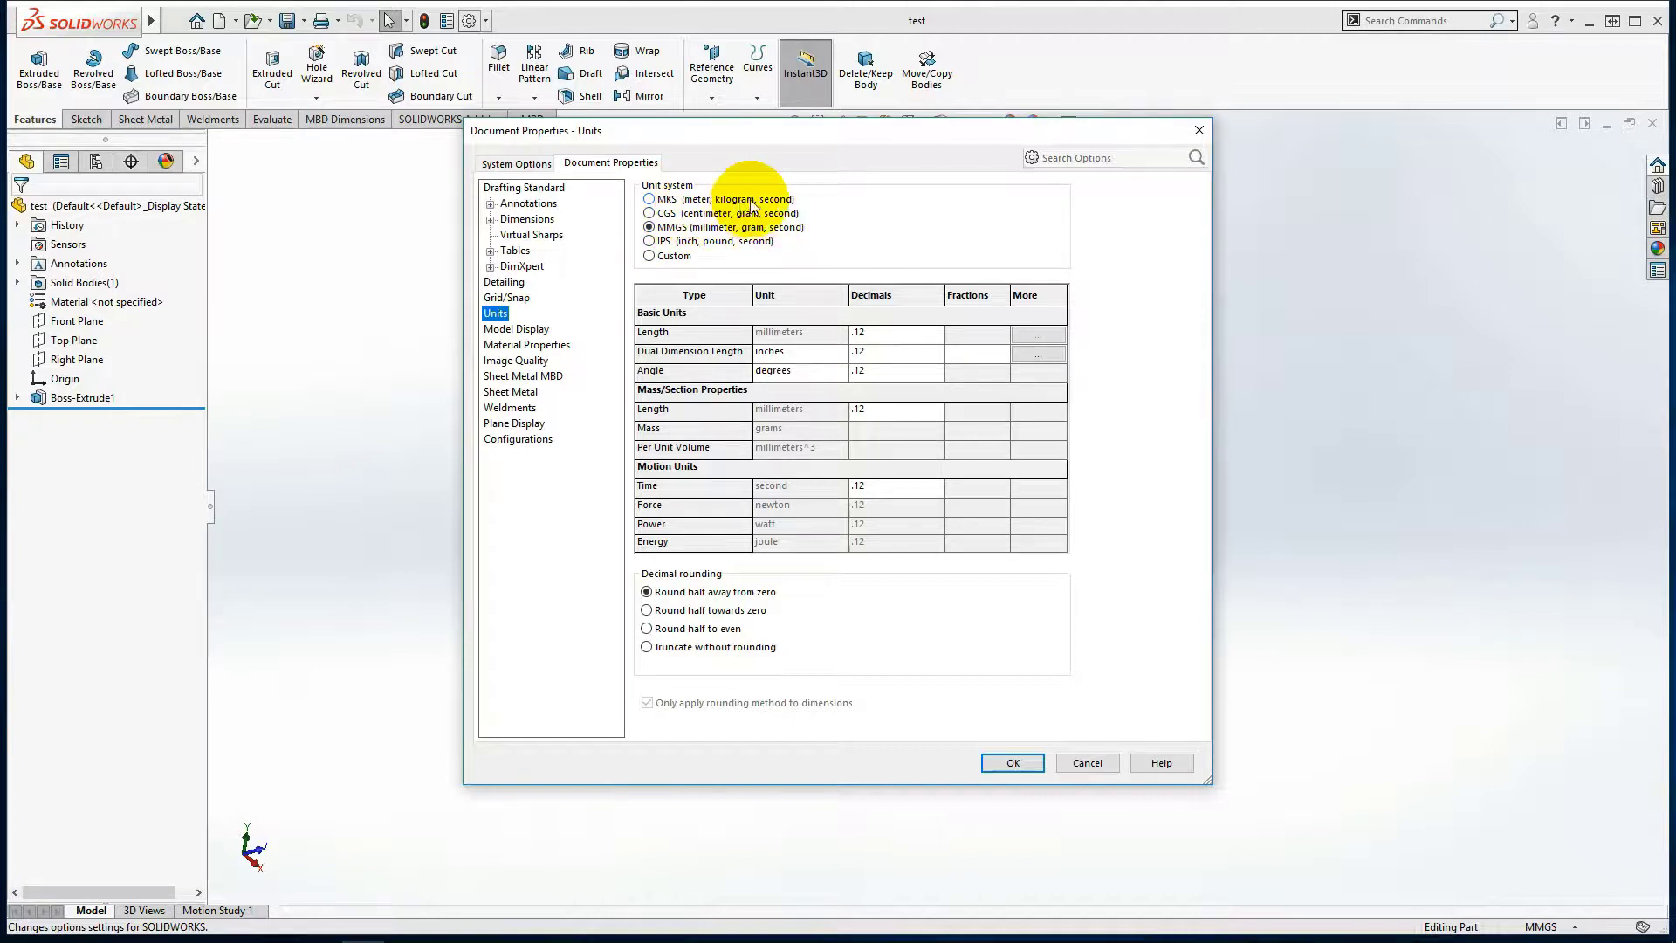
- Select the IPS (inch, pound, second) unit system
left_click(653, 242)
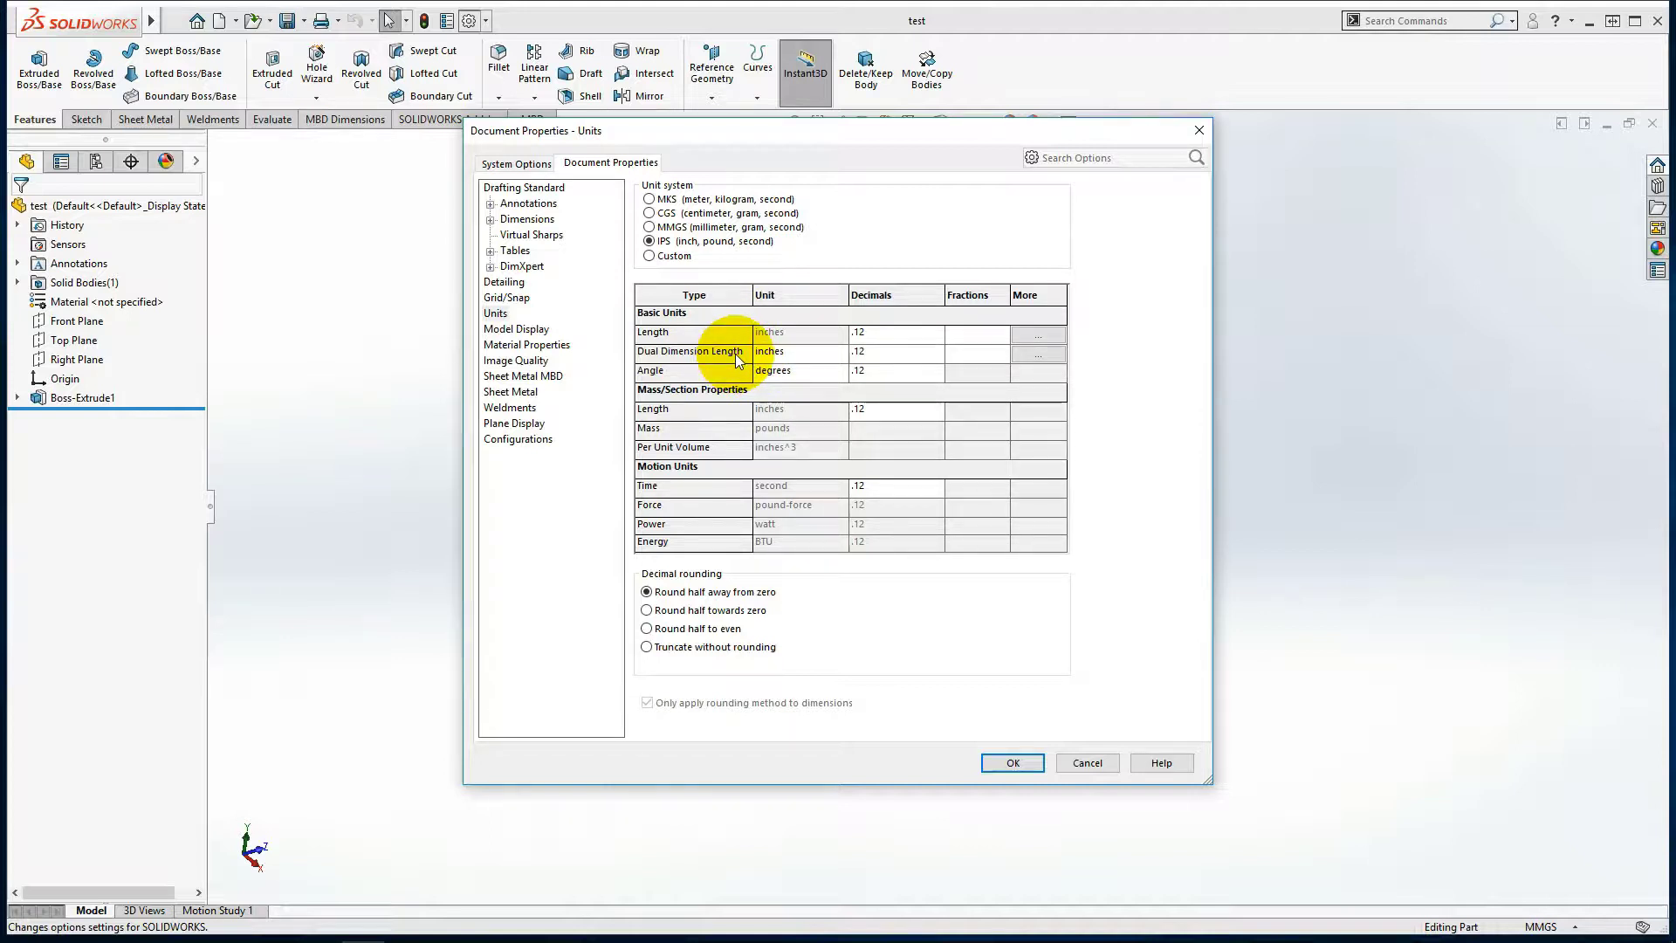
- Set Length Decimals to None and Length Fractions to 16
left_click(873, 337)
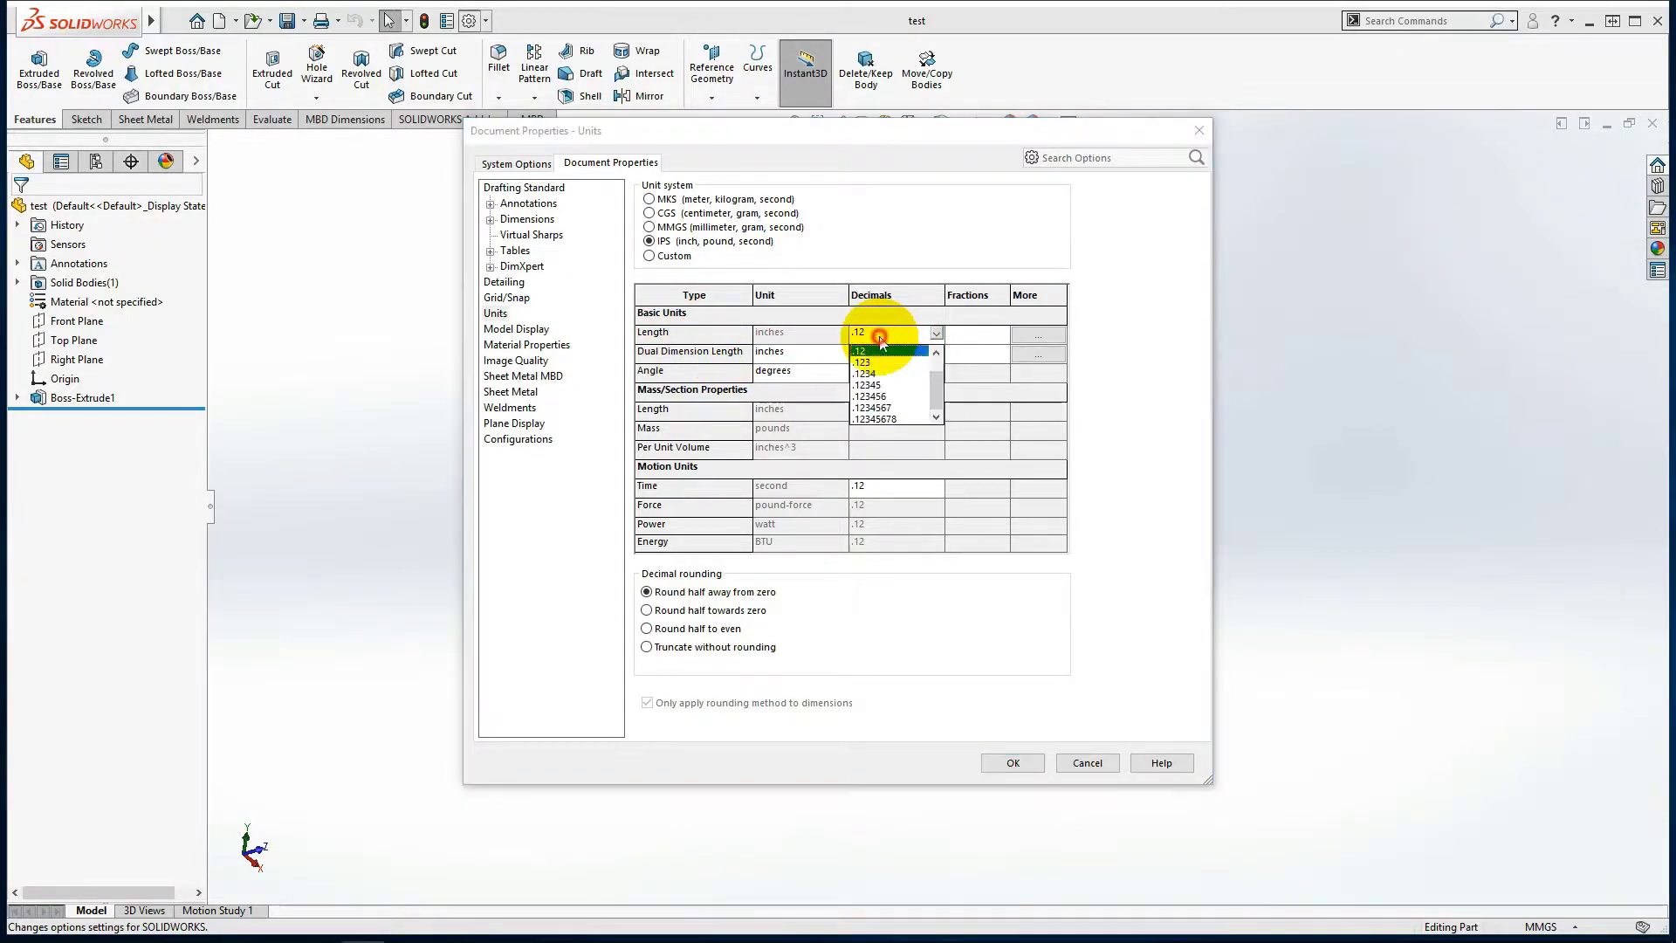
left_click(921, 339)
left_click(936, 335)
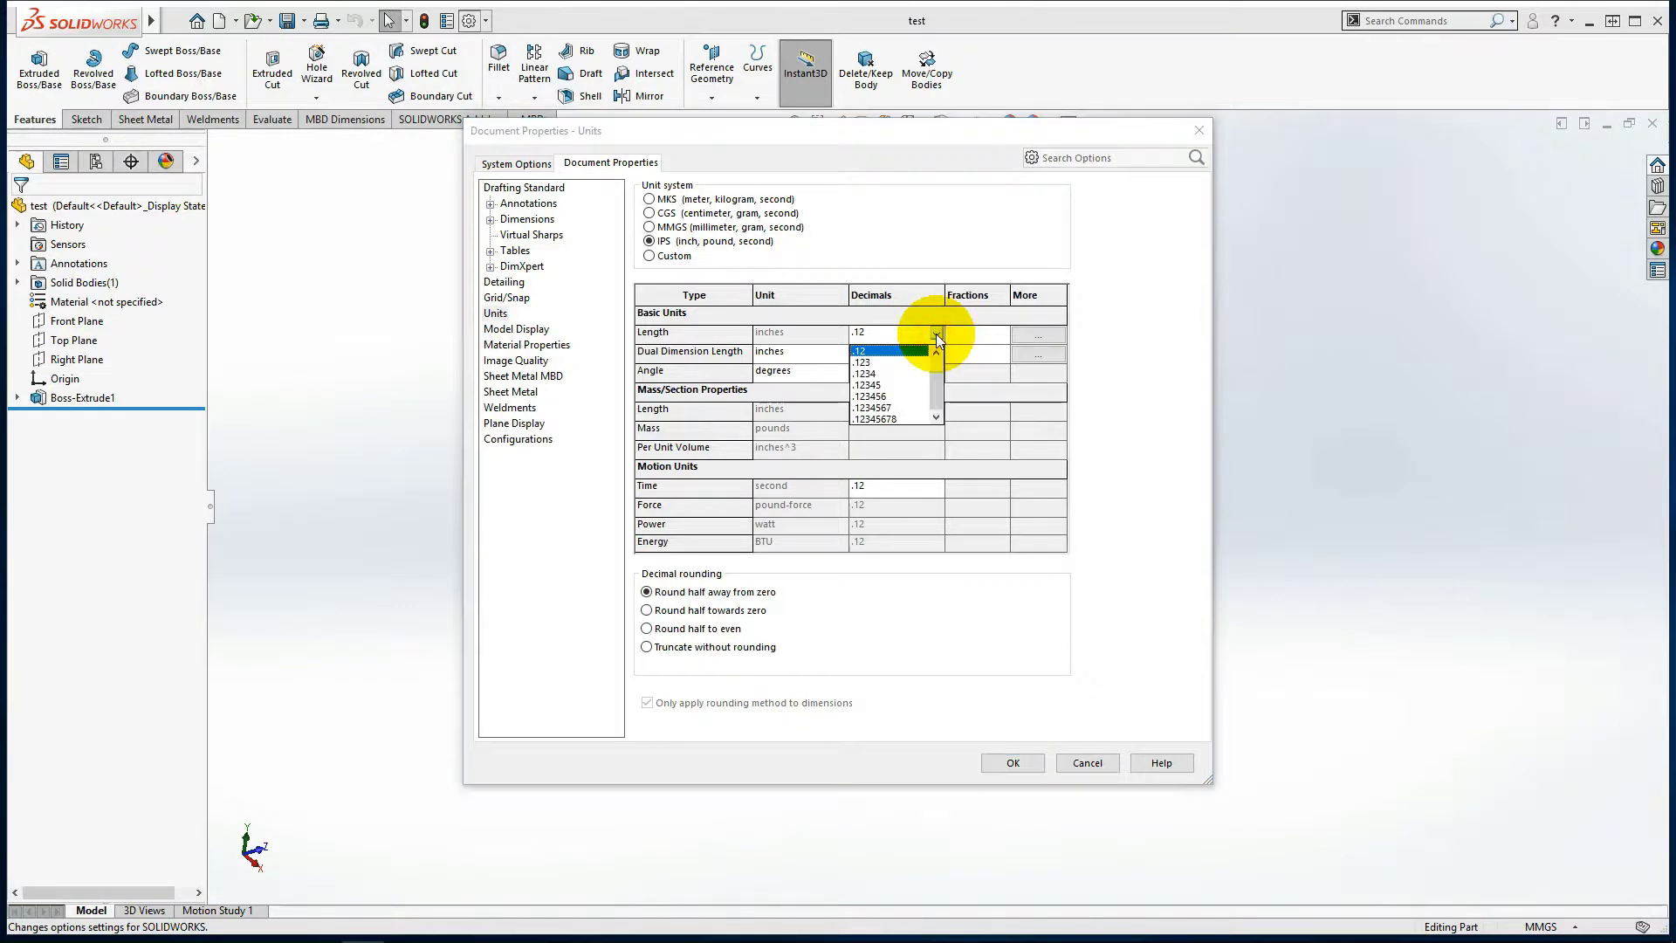
left_click(938, 335)
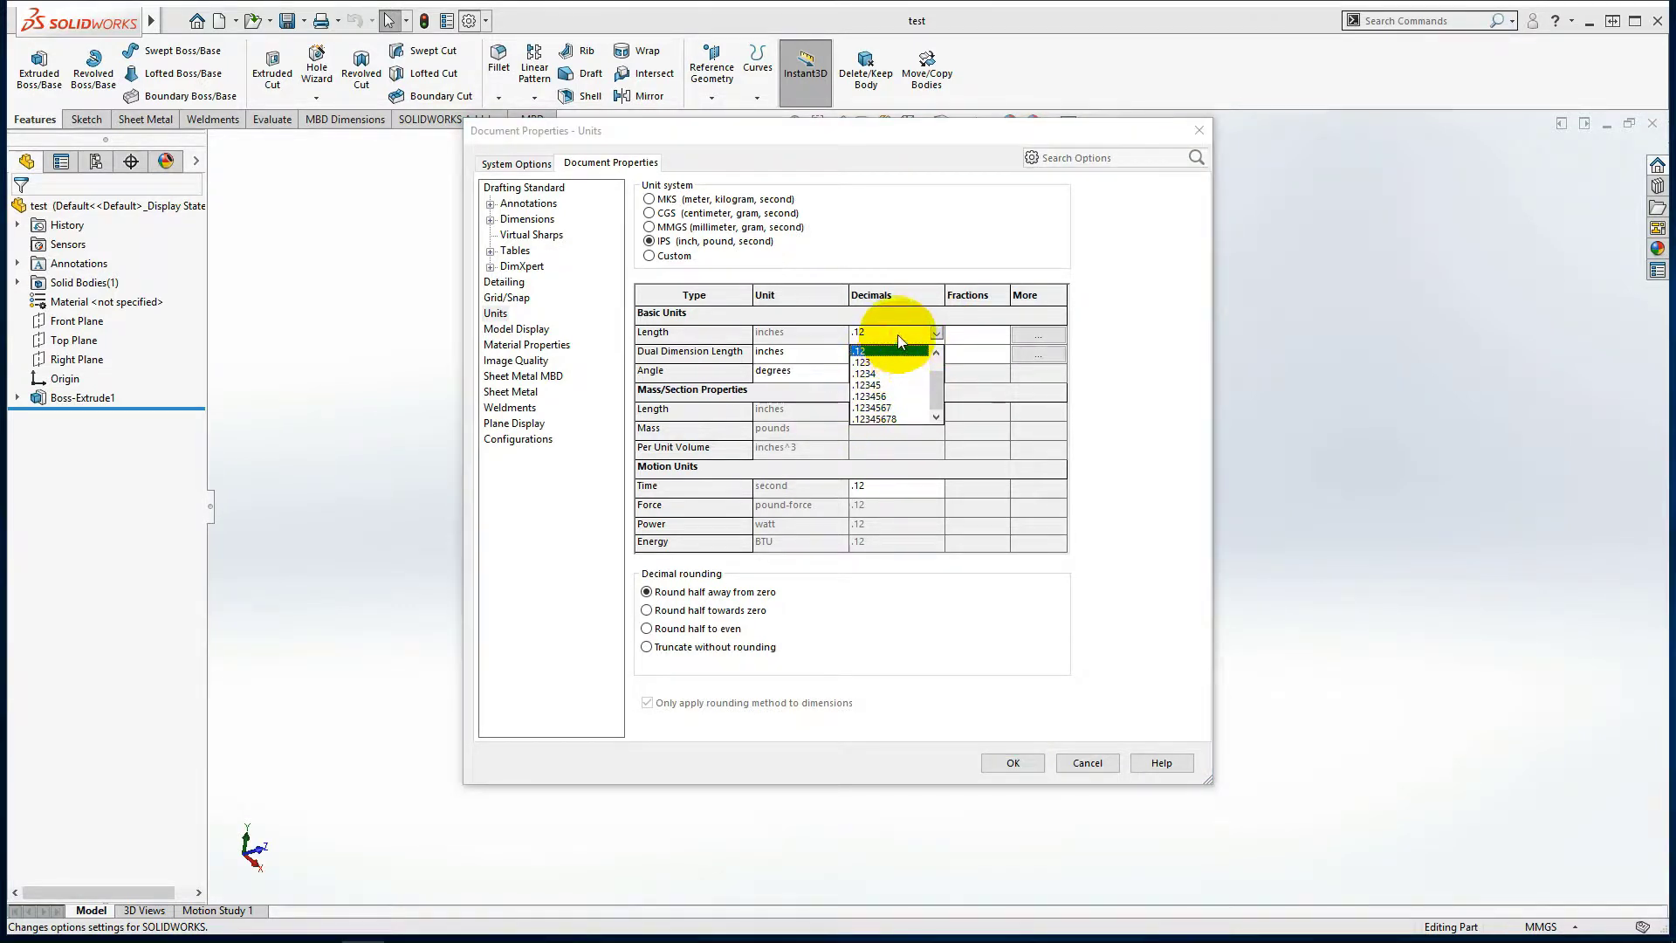
left_click(981, 333)
type("8")
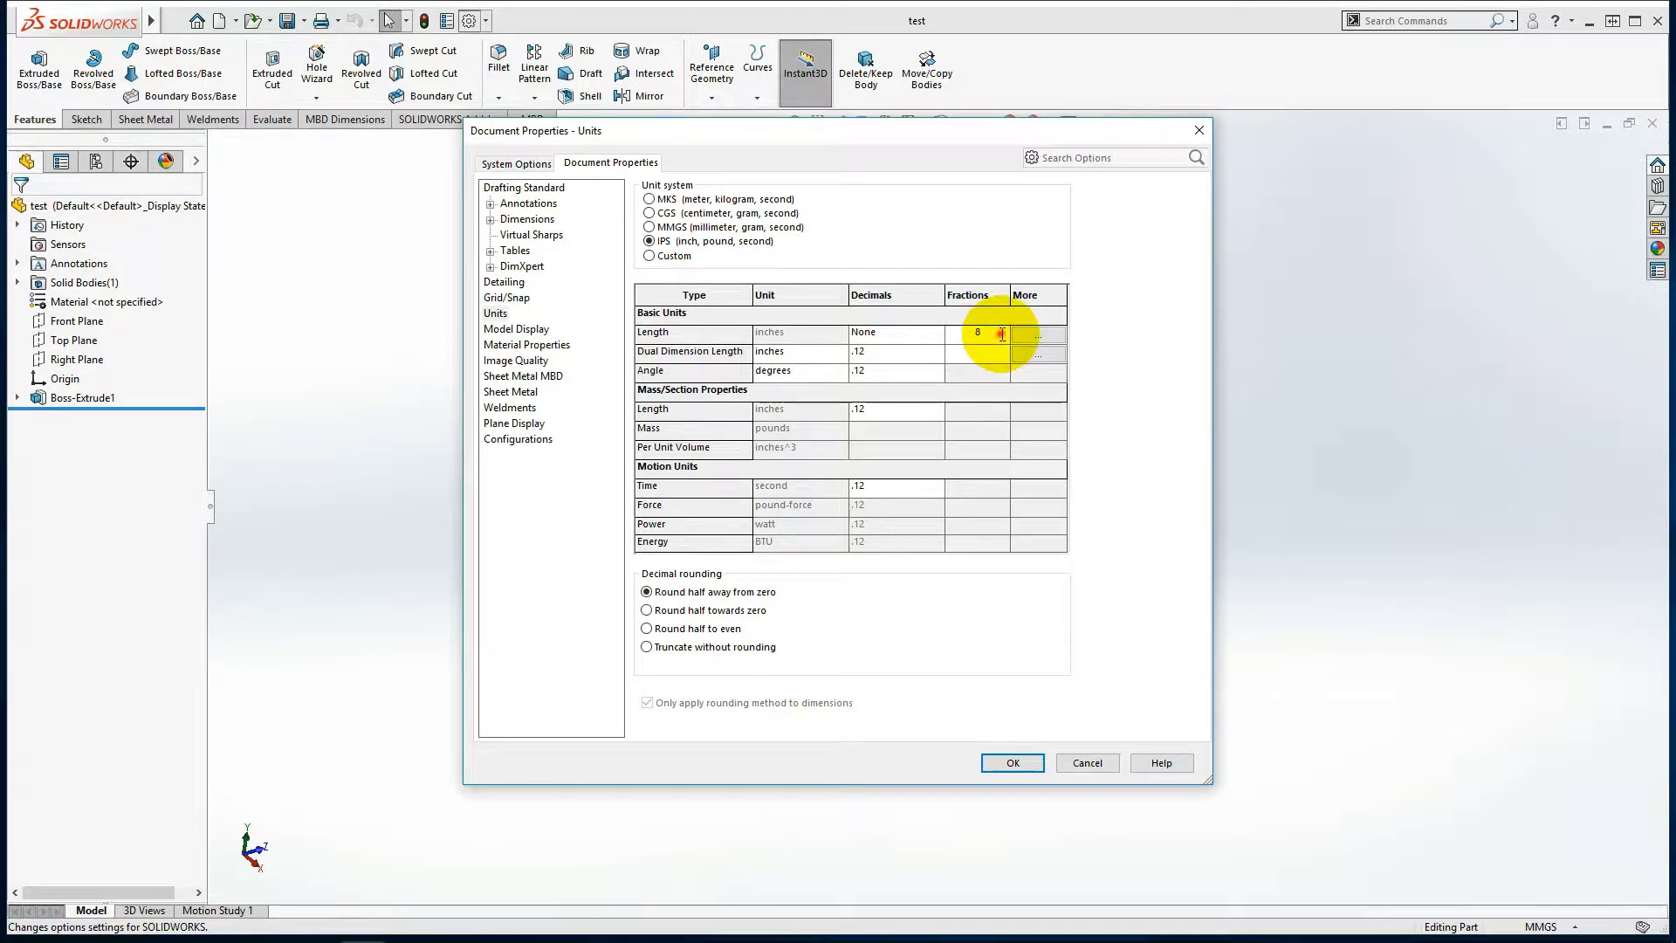
double_click(991, 335)
left_click(992, 336)
left_click(984, 333)
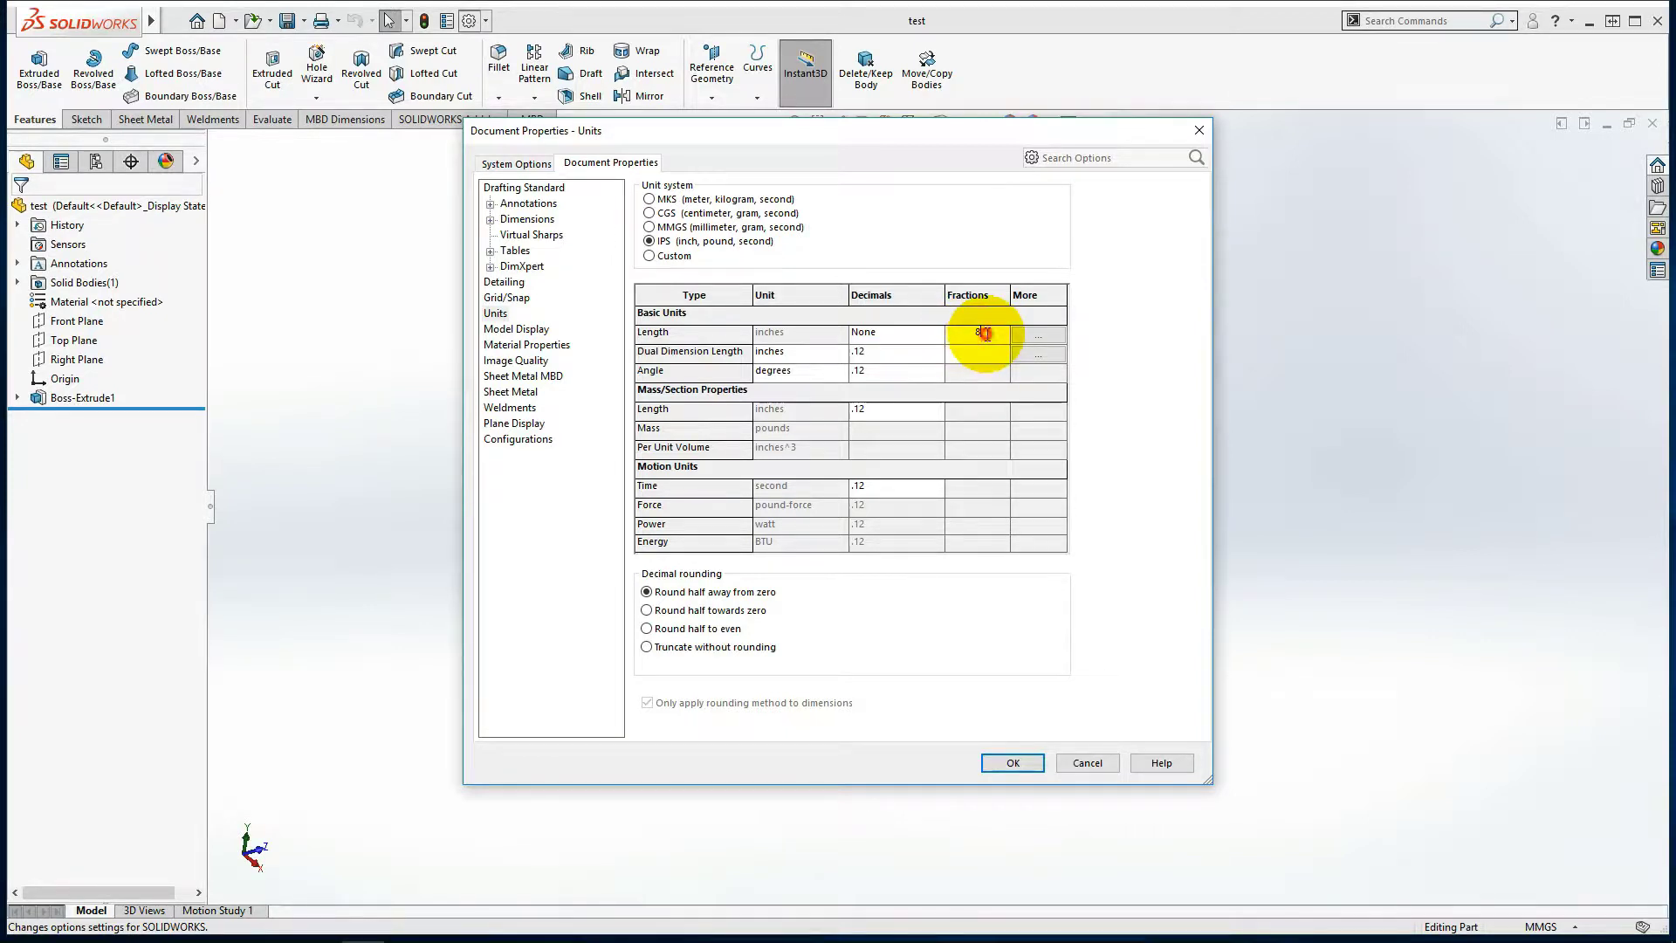
left_click(977, 333)
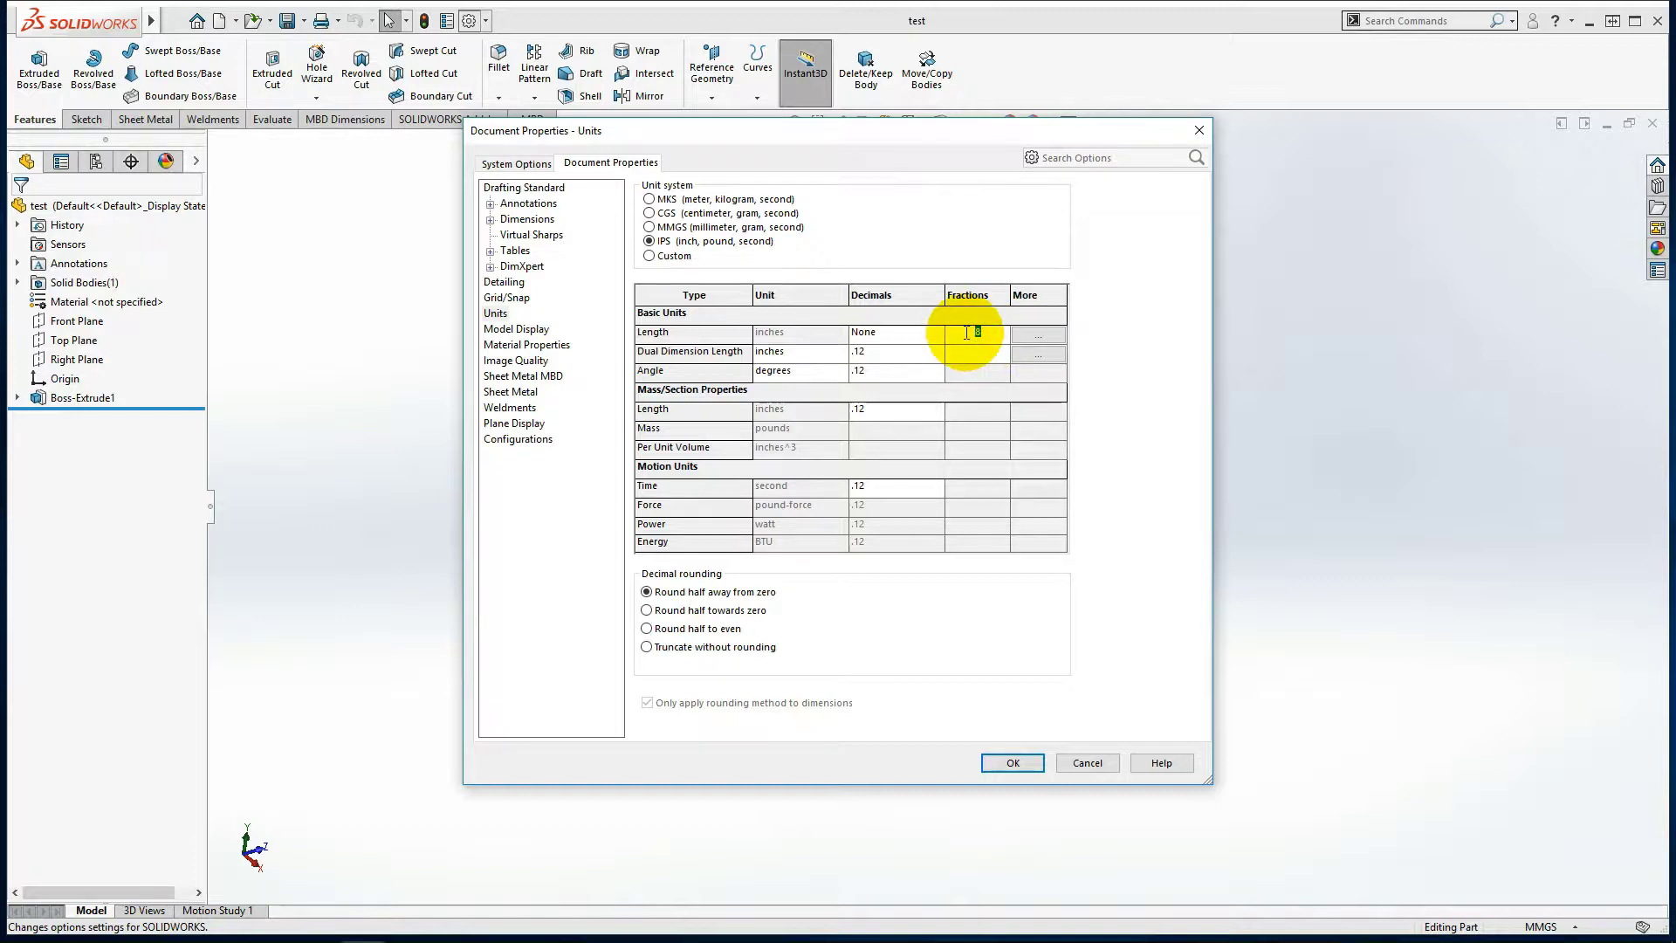
type("16")
- Leave angle decimals at .12 and angle units in degrees, then confirm with OK
left_click(903, 373)
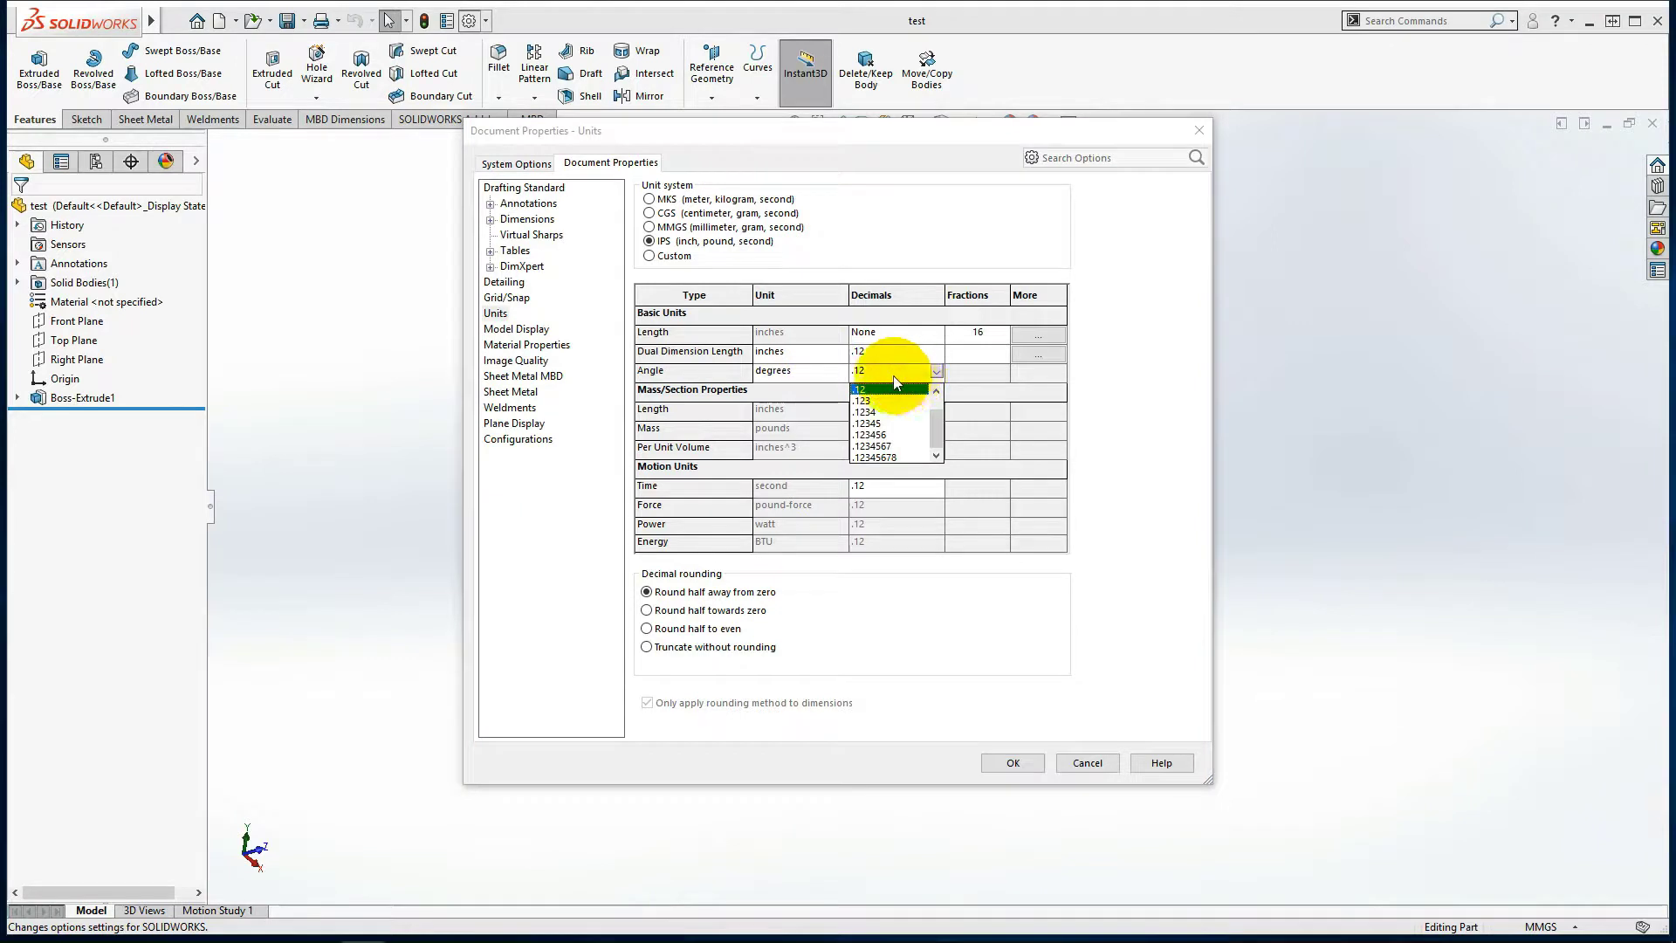
left_click(895, 389)
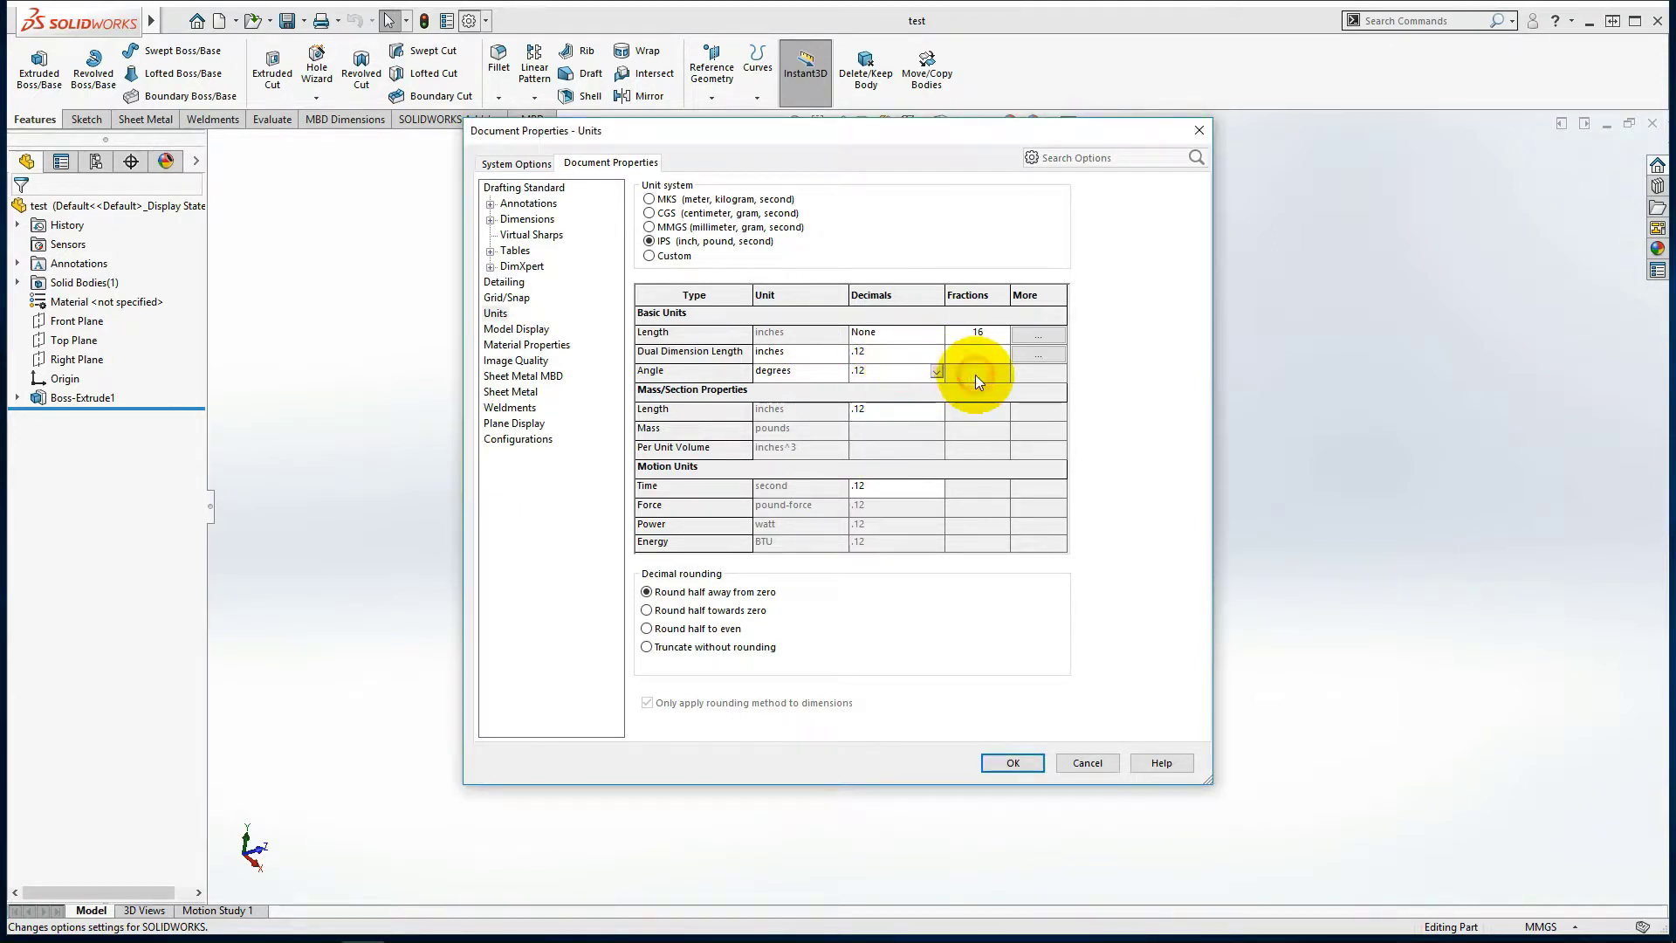
left_click(894, 368)
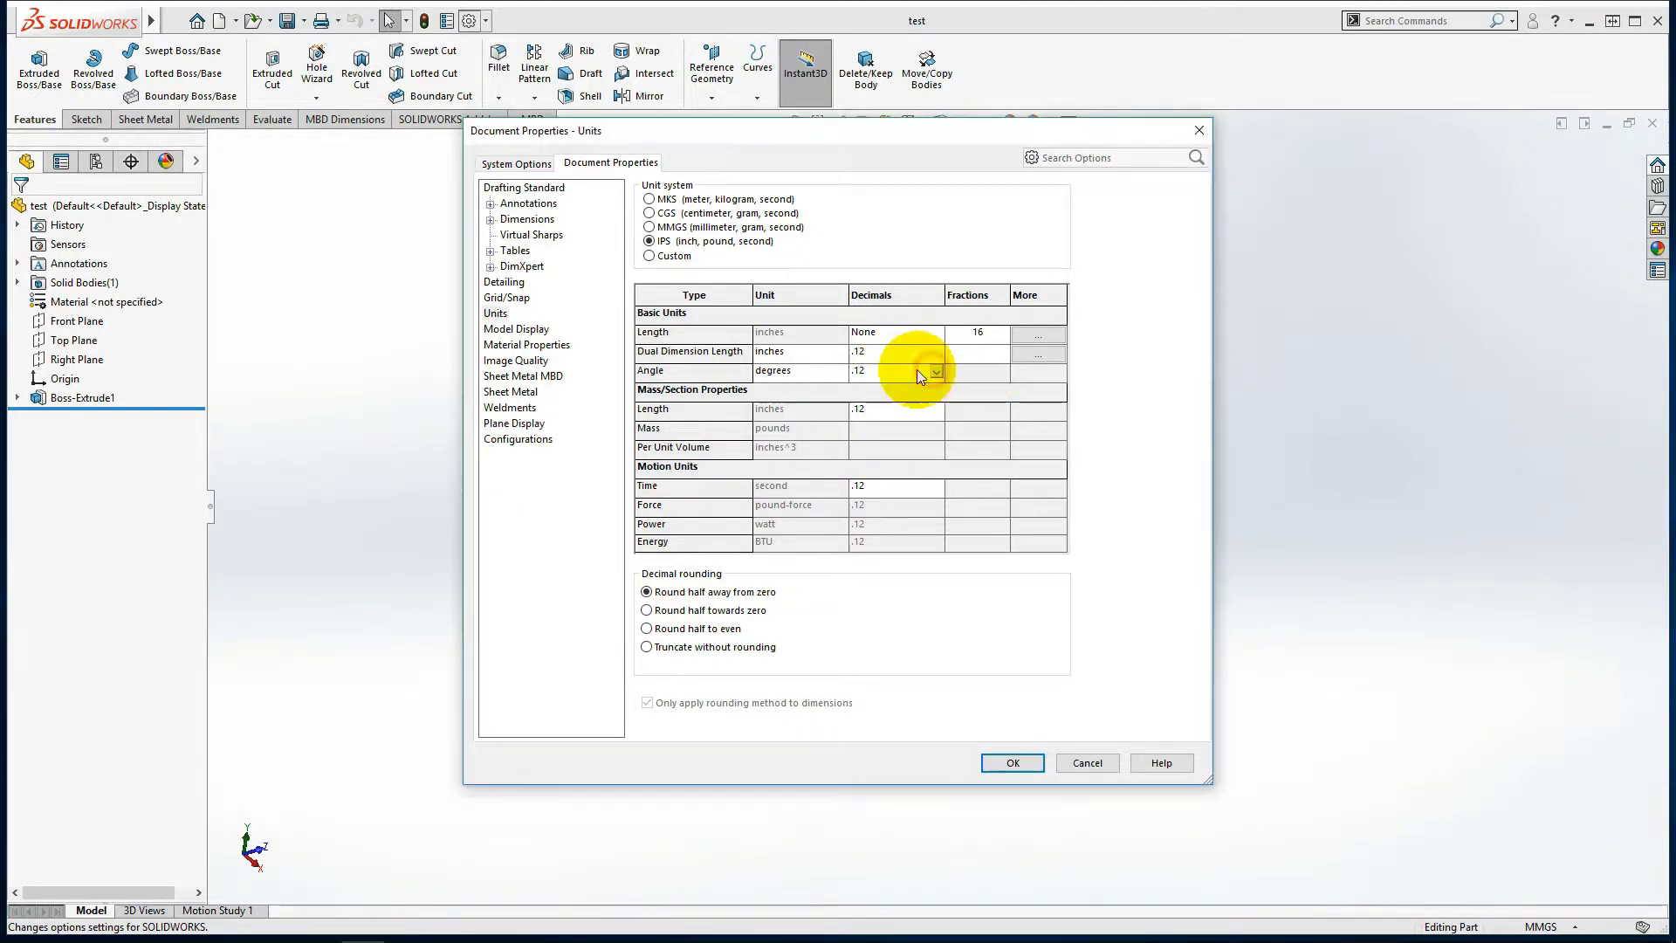
left_click(841, 373)
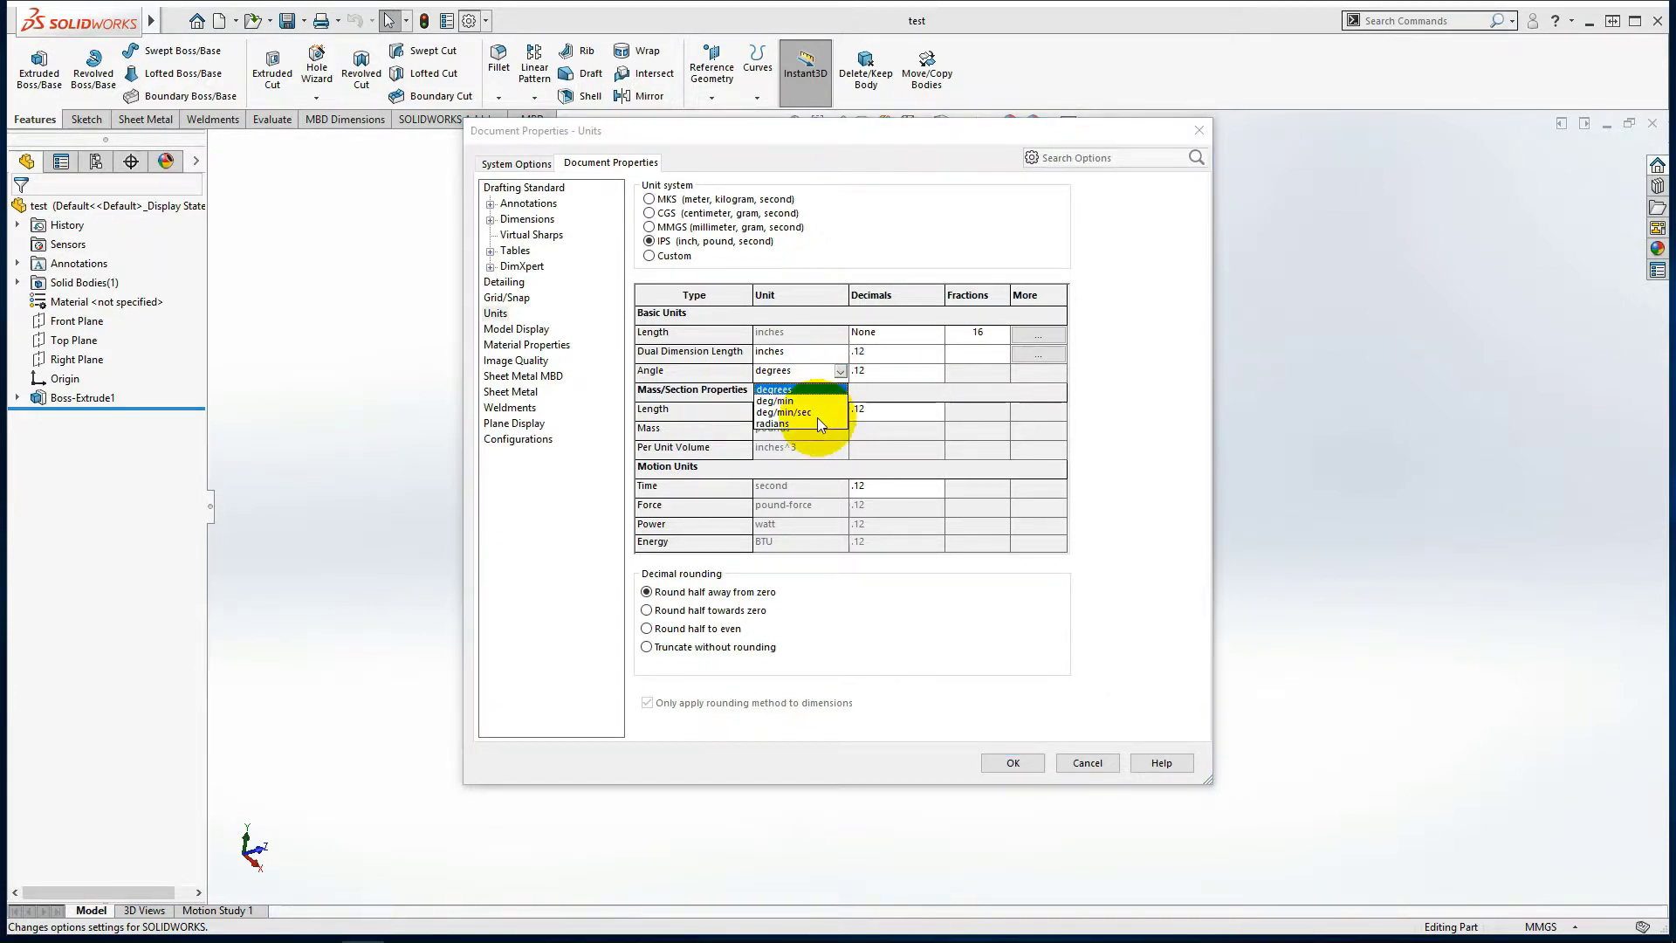
left_click(862, 384)
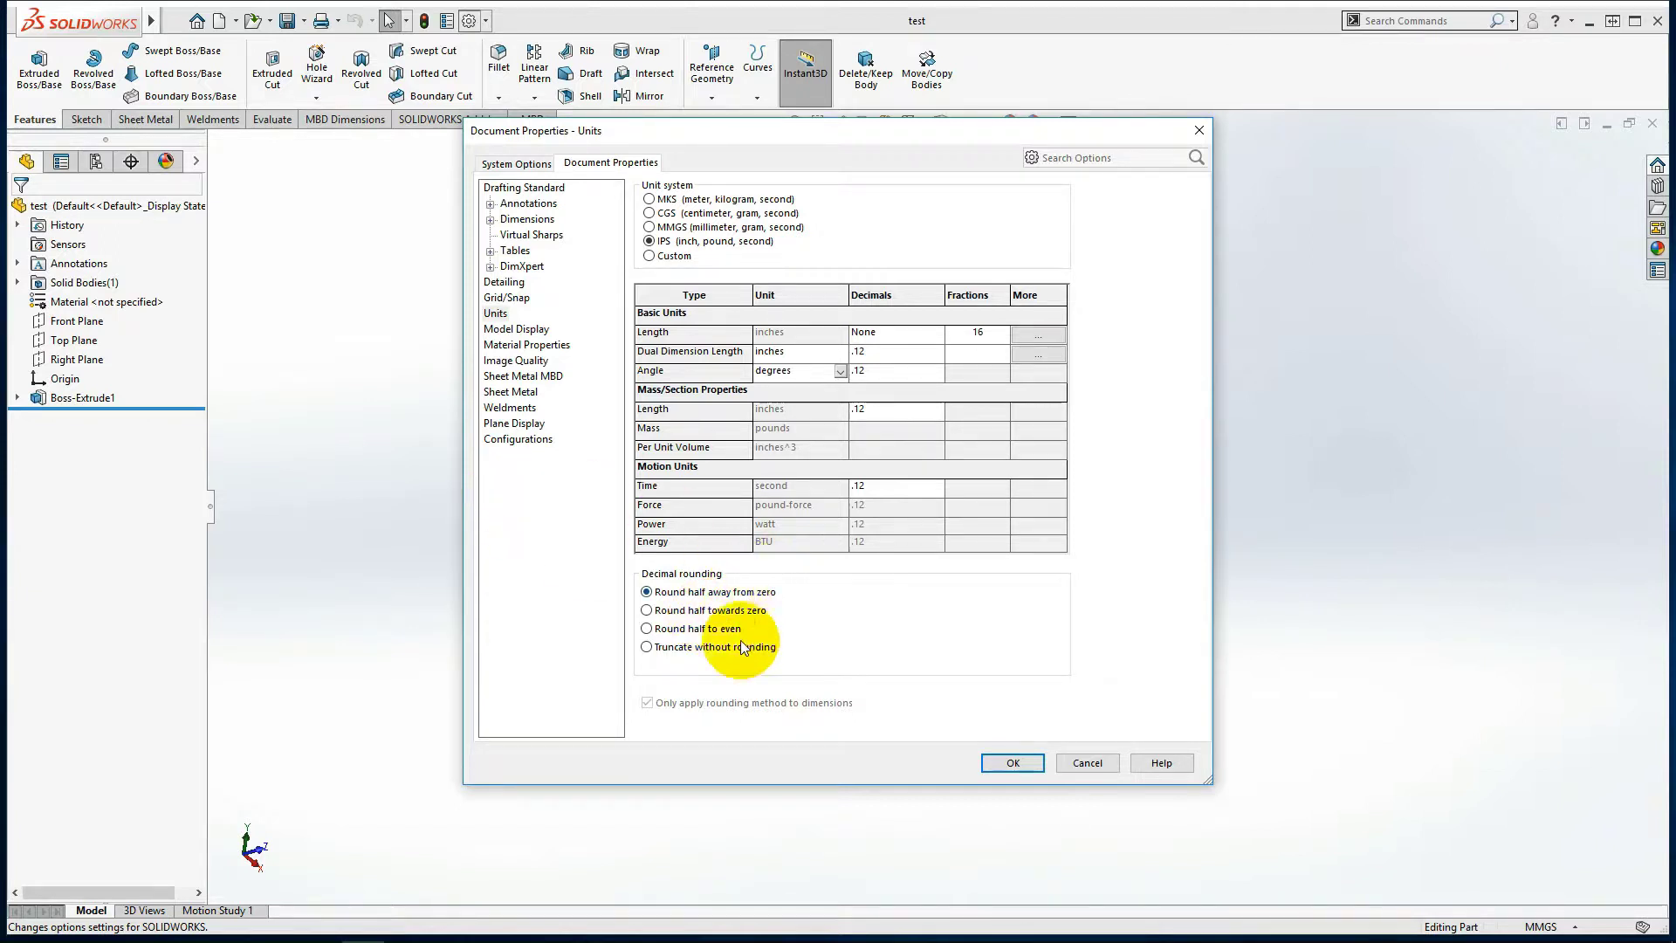
left_click(1013, 762)
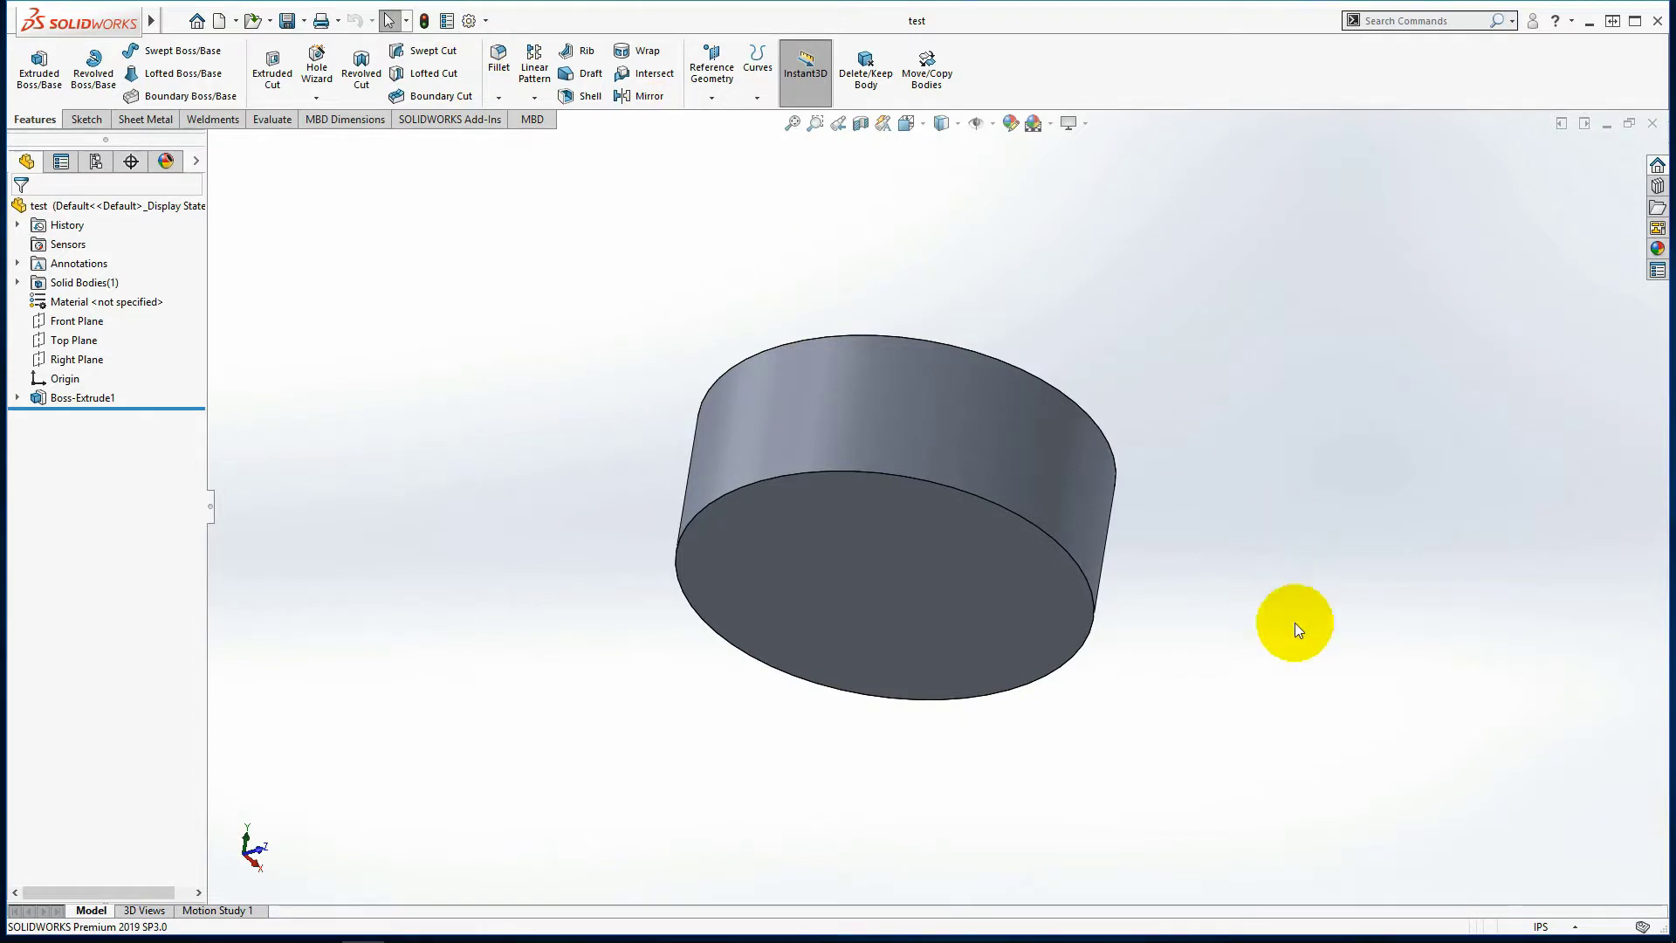
- Switch the document units to MKS and start a sketch on the cylinder's flat end face
left_click(1522, 914)
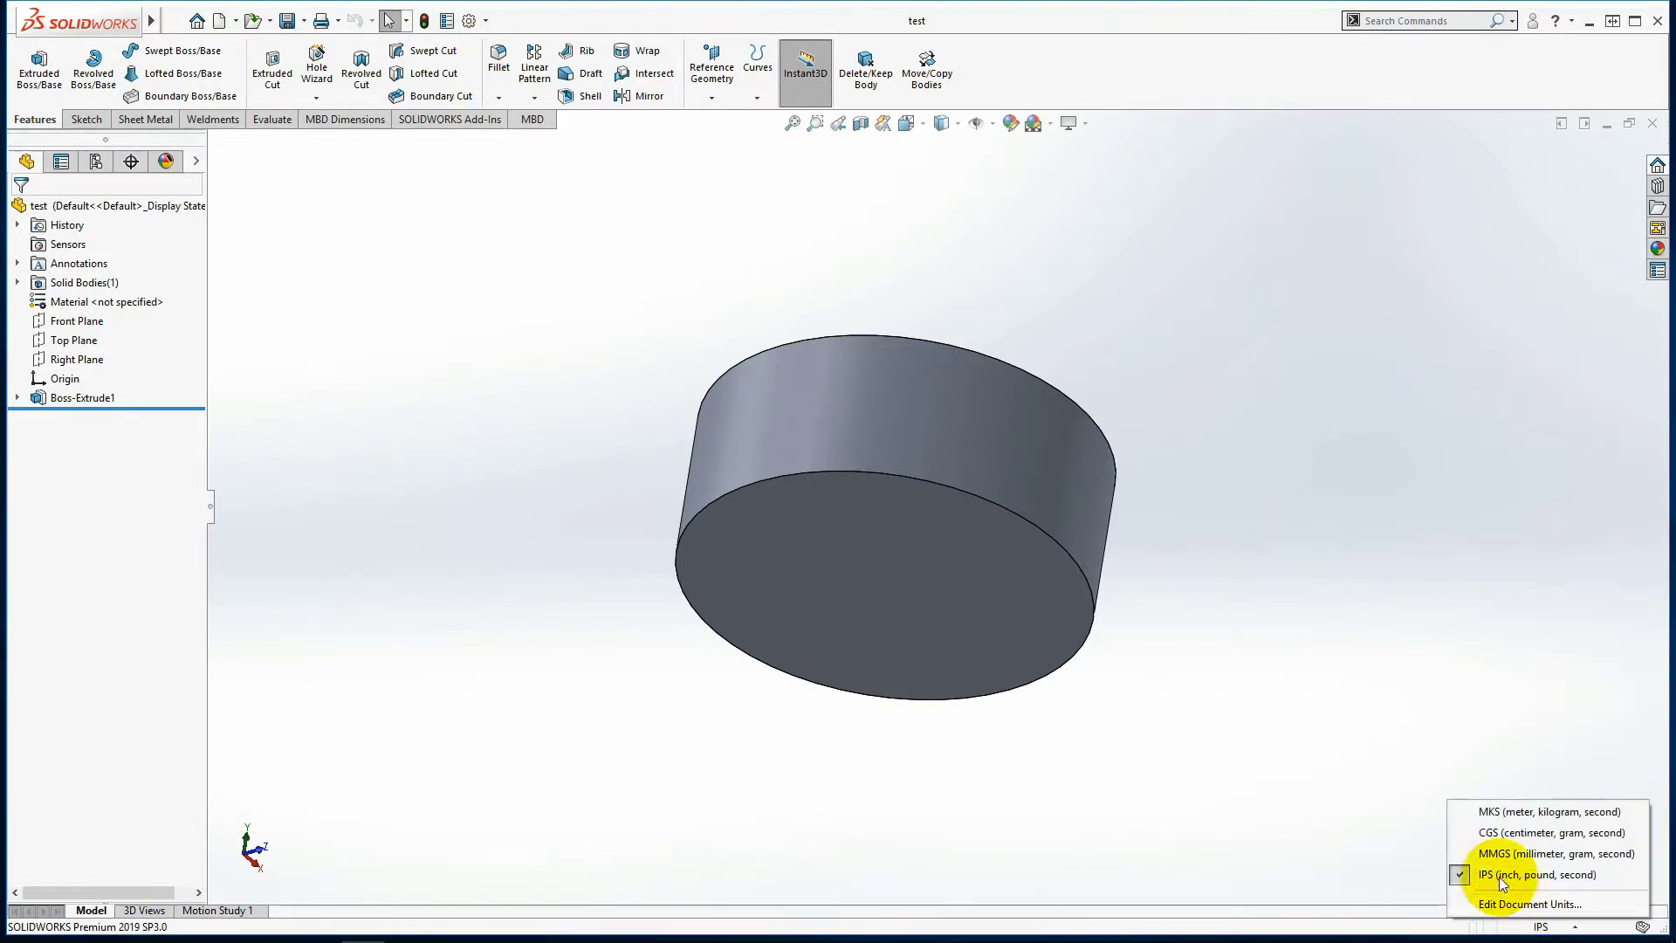
left_click(1481, 812)
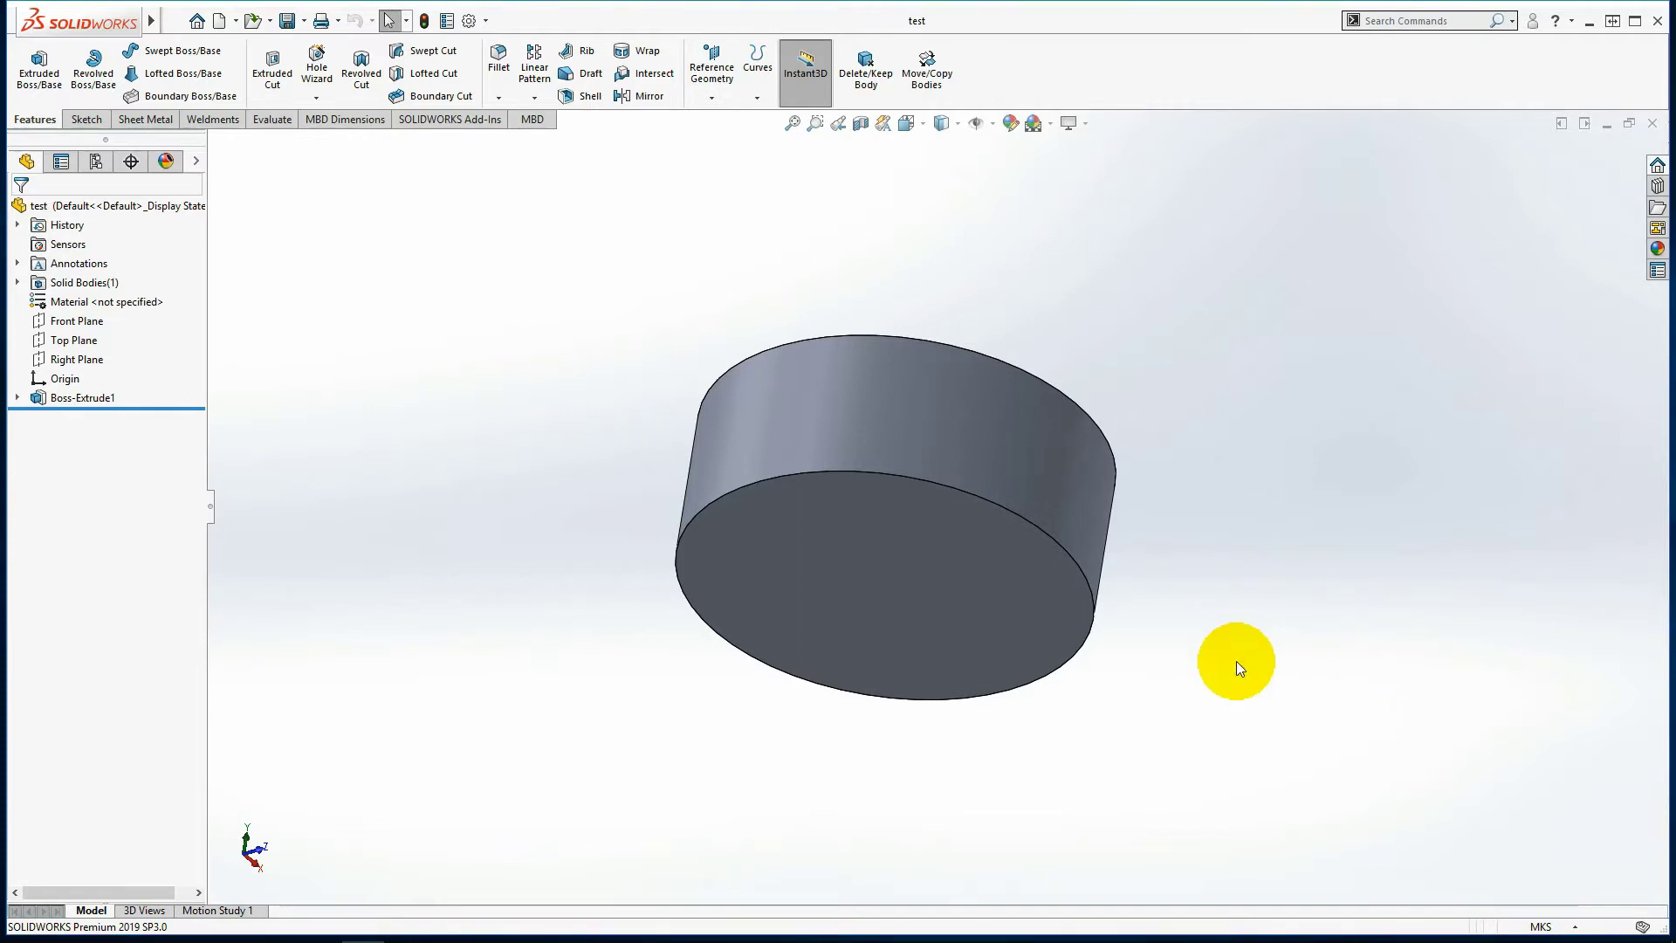
mouse_move(1238, 665)
middle_mouse_down()
mouse_move(1190, 580)
mouse_move(844, 485)
middle_mouse_up()
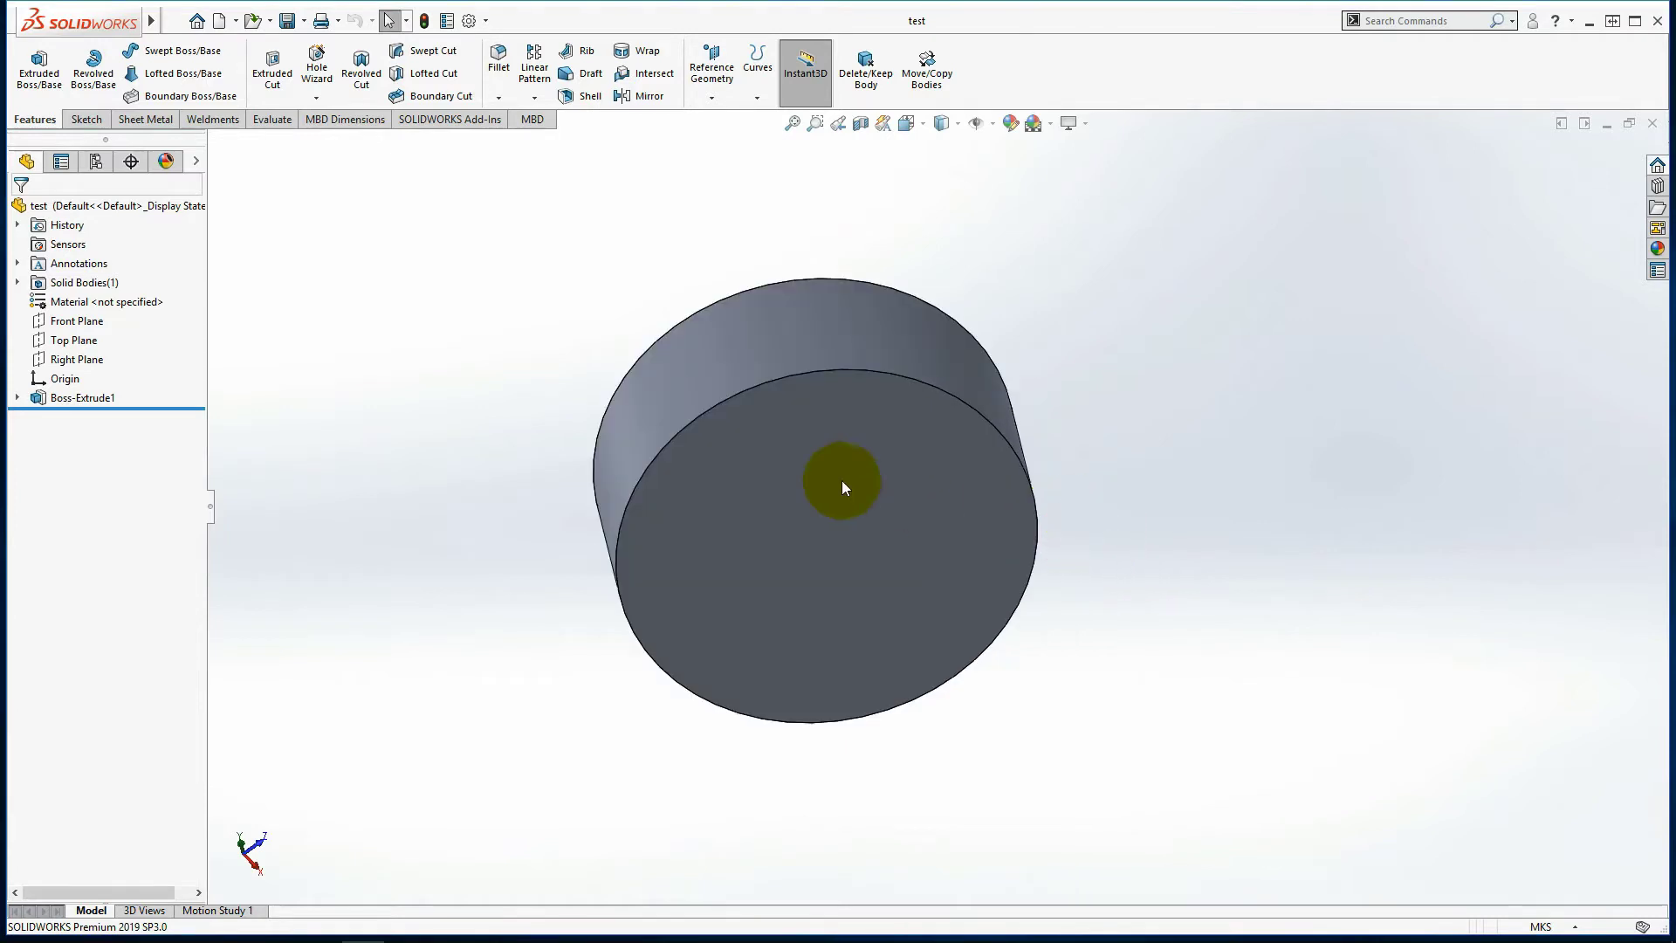
left_click(842, 480)
- Draw an off-centre circle overlapping the cylinder's end face
left_click(892, 412)
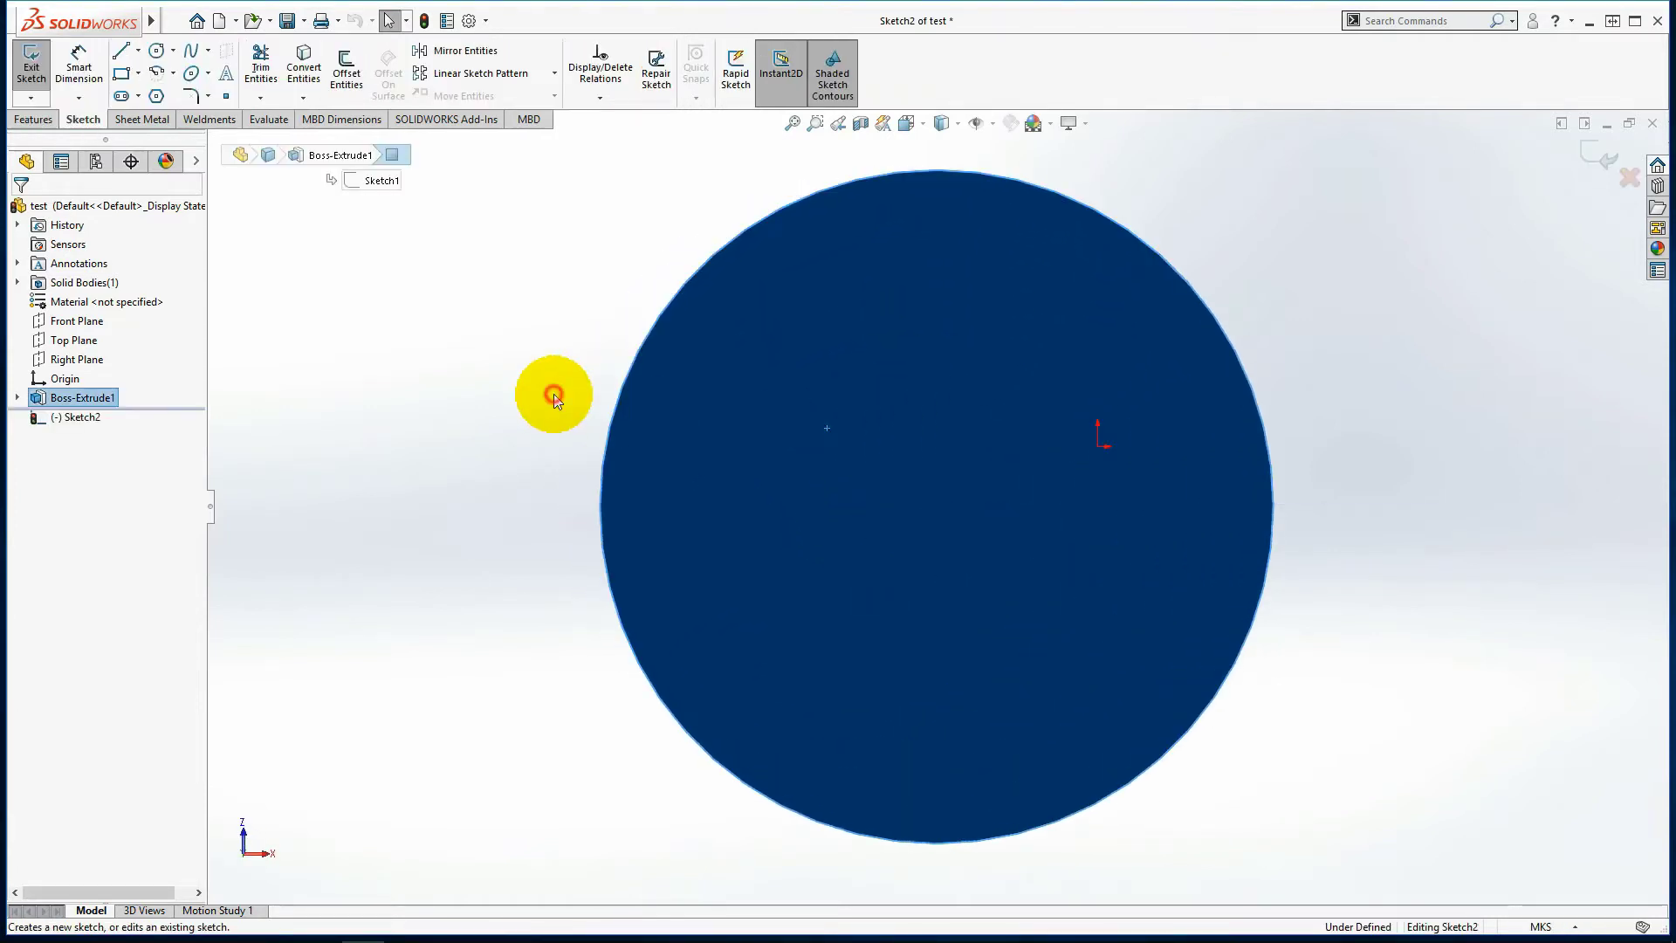
left_click(555, 397)
left_click(156, 49)
left_click(756, 401)
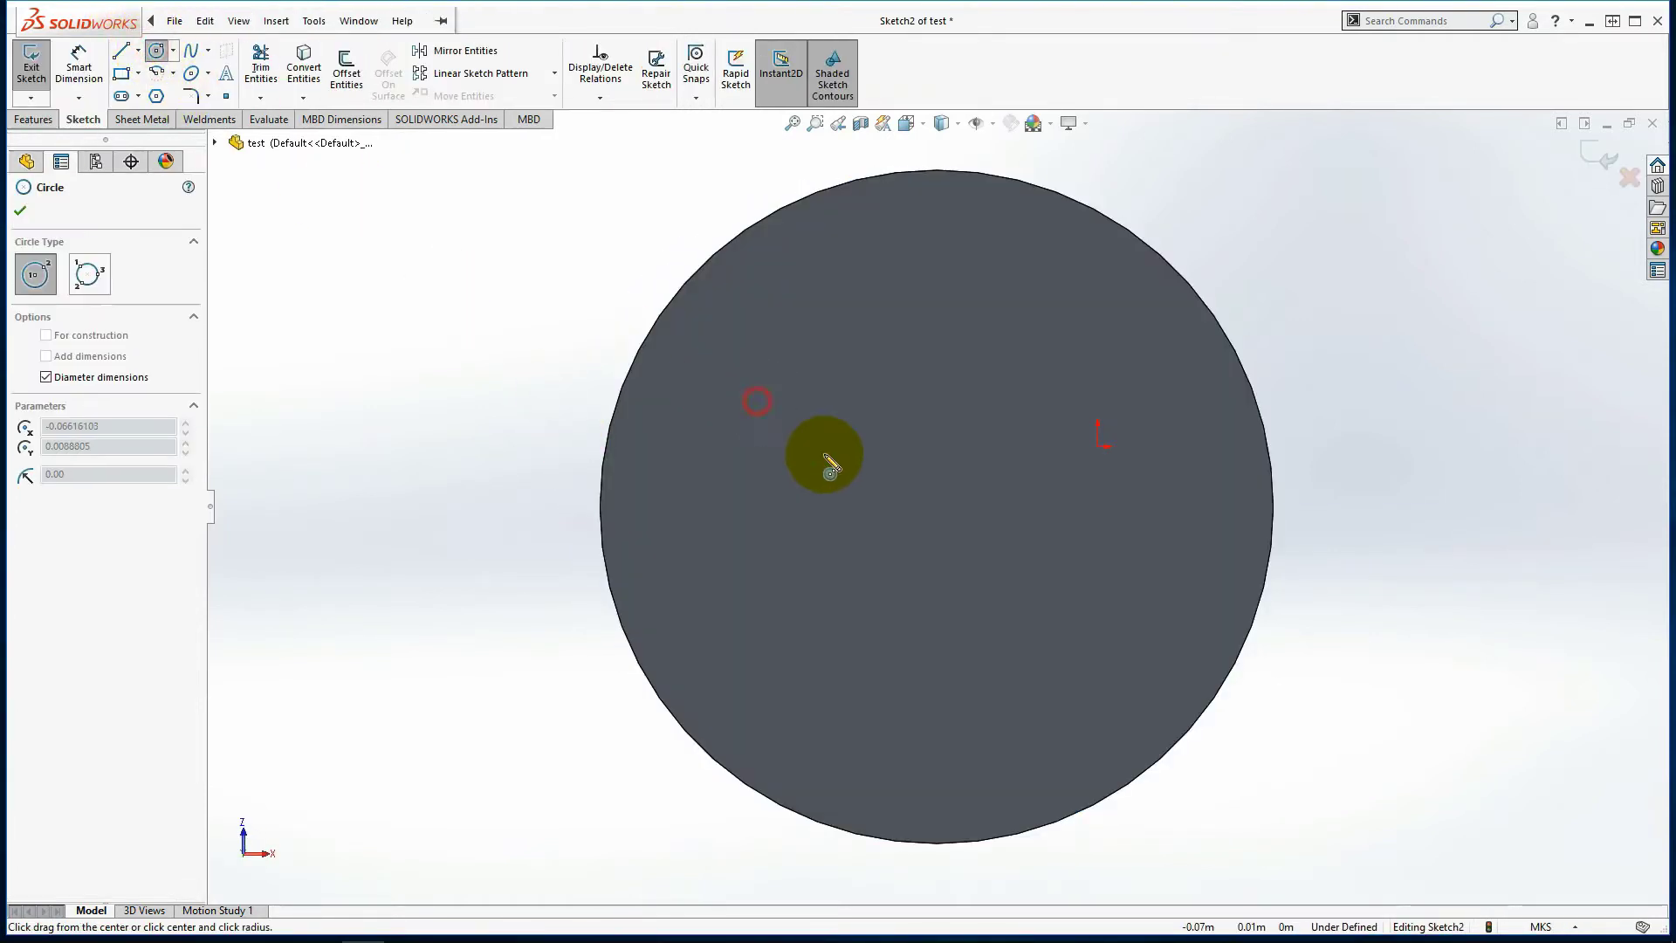
left_click(908, 524)
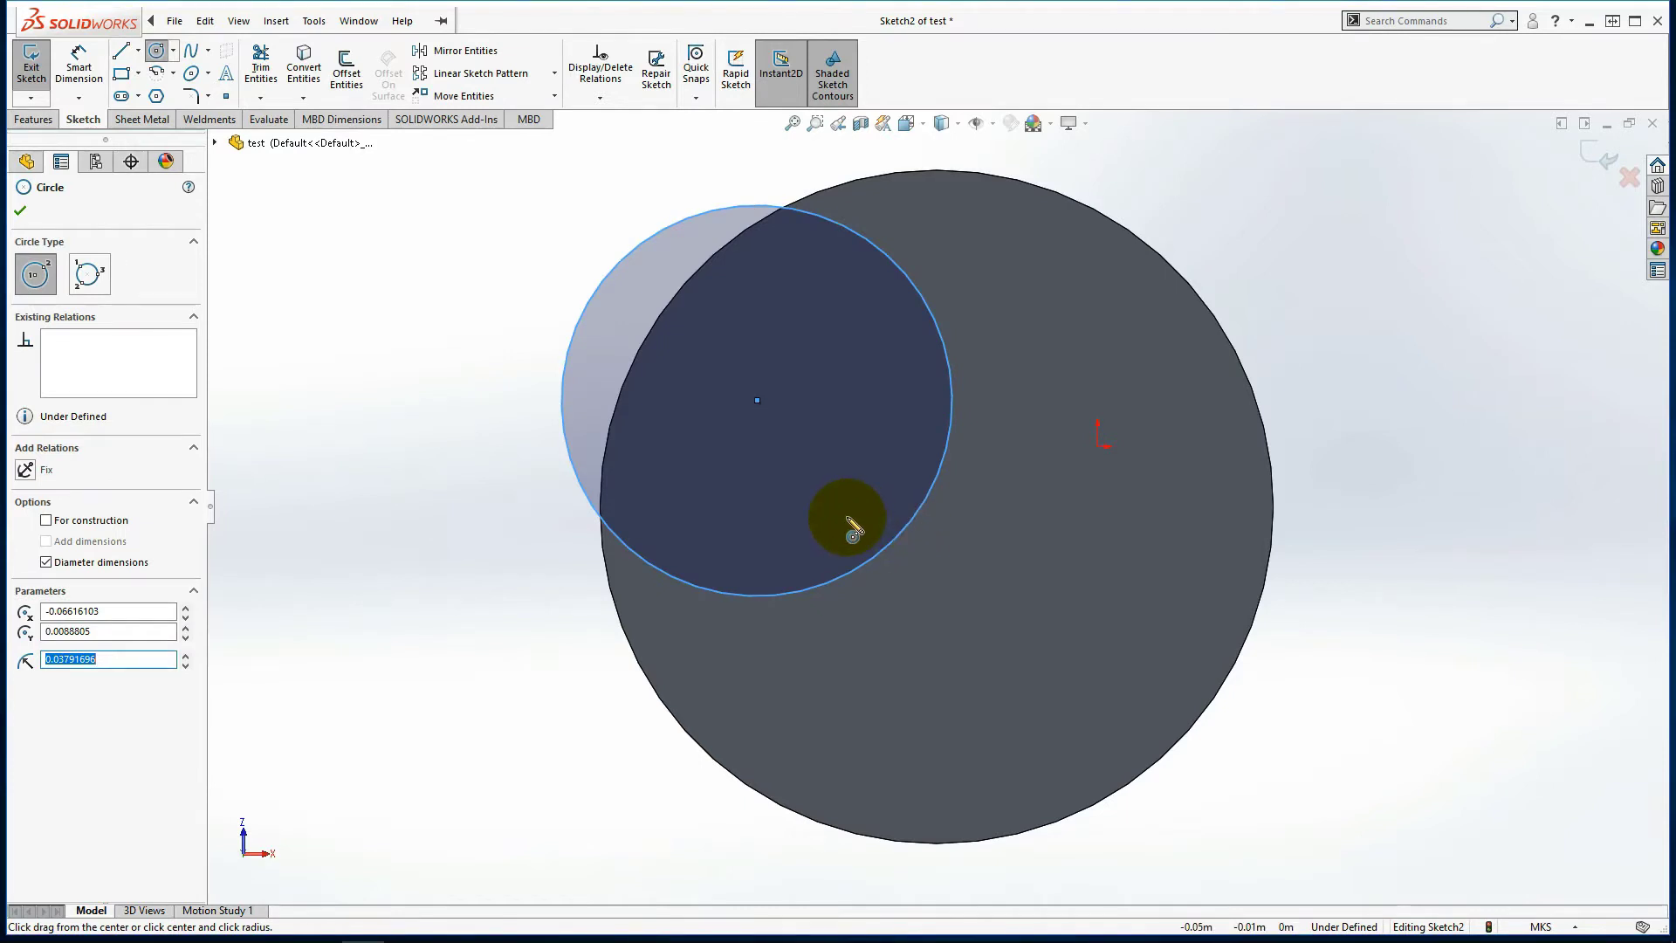
key("Escape")
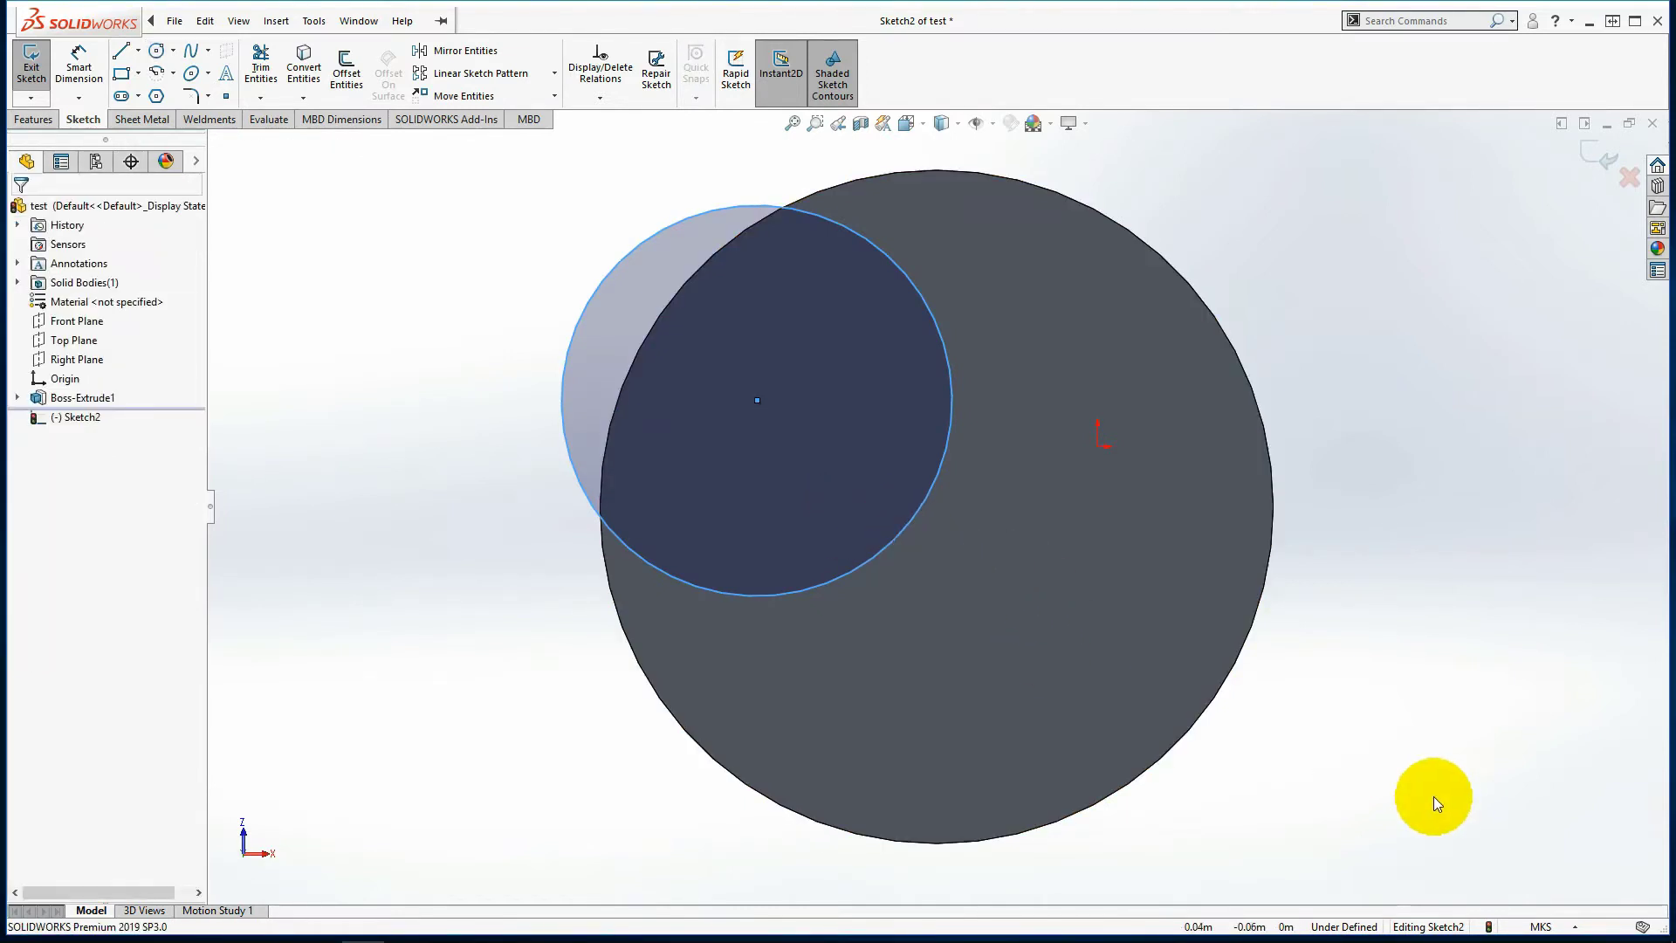
- Dimension the circle's diameter to 200 mm (0.20 m)
left_click(1440, 805)
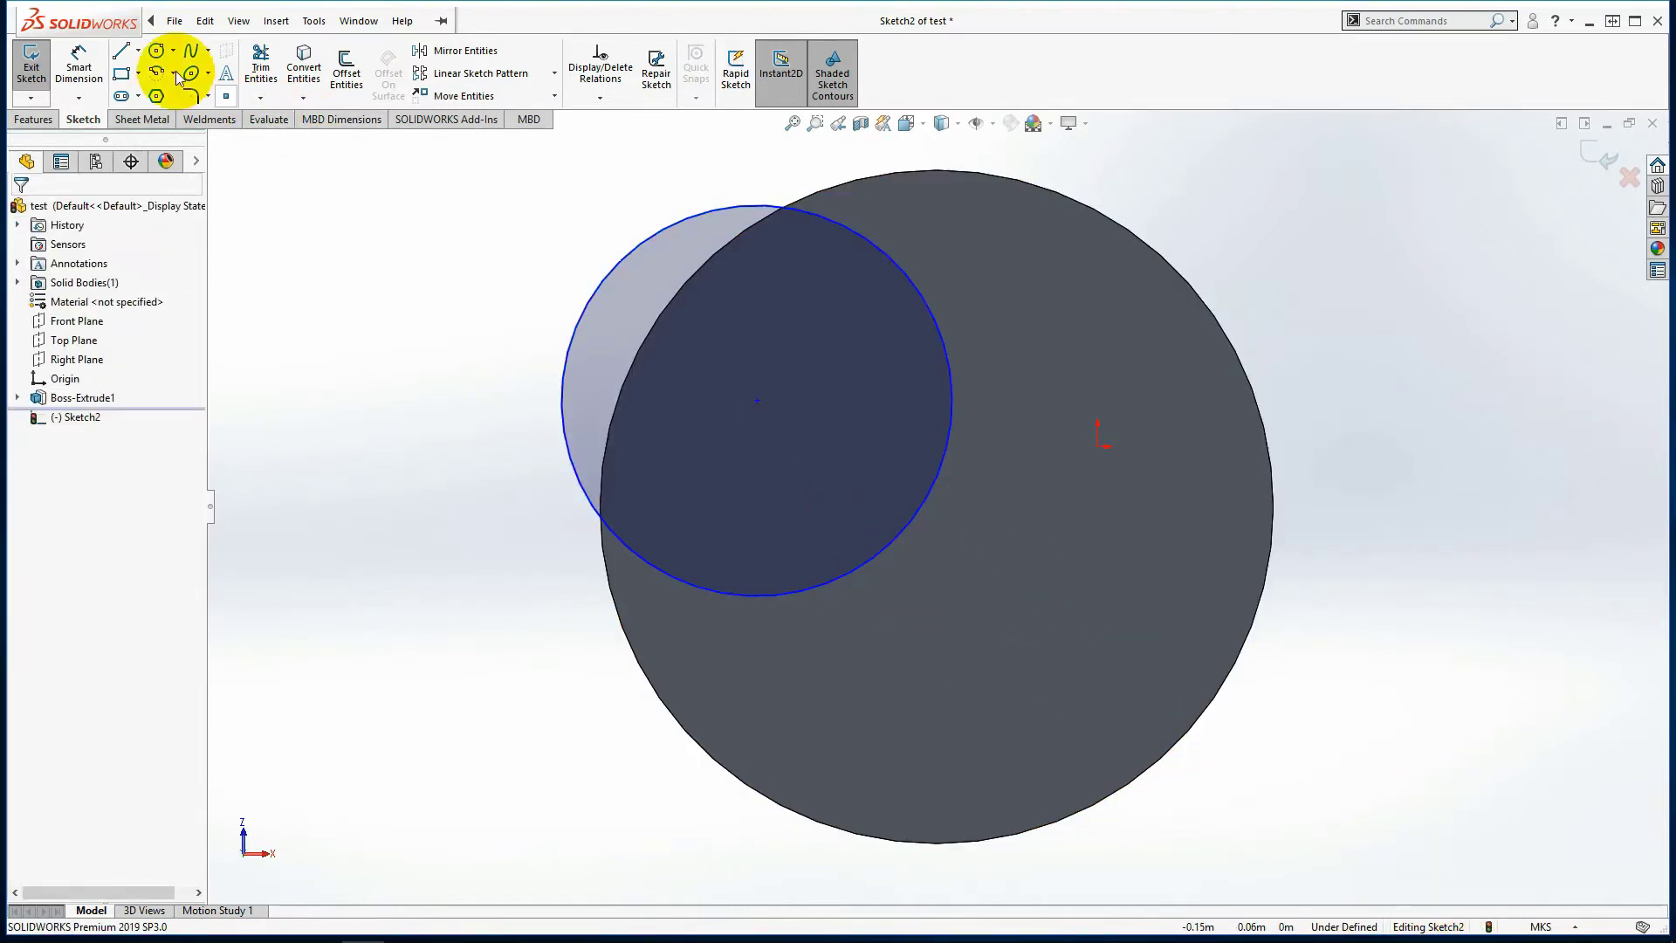
left_click(78, 65)
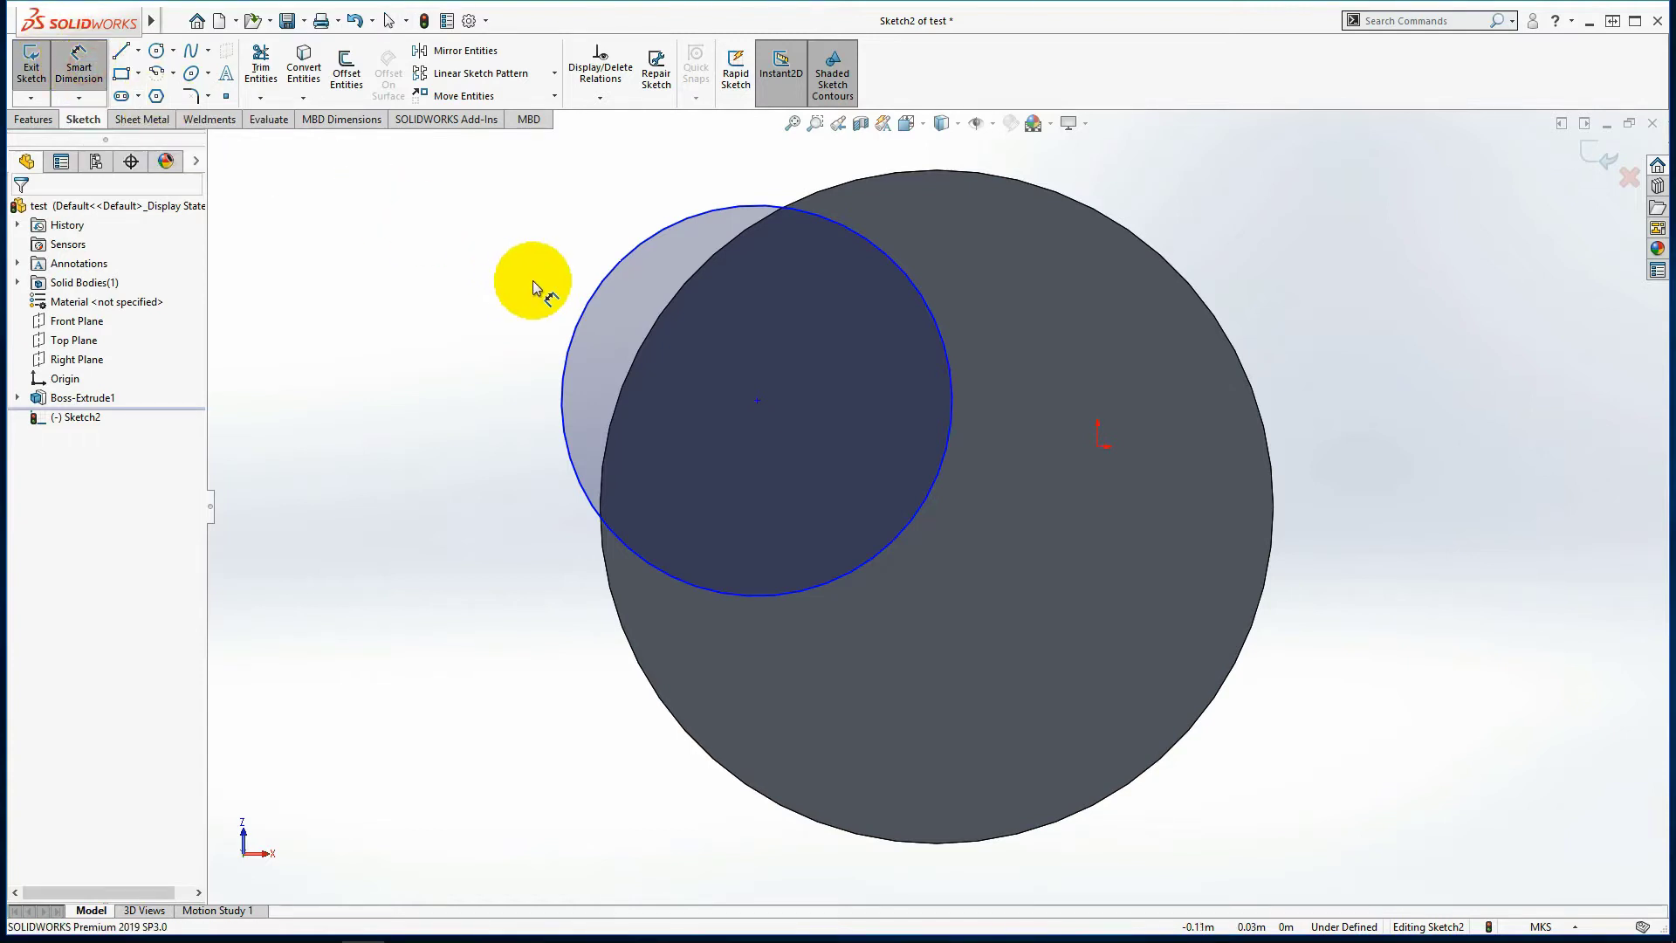
left_click(586, 305)
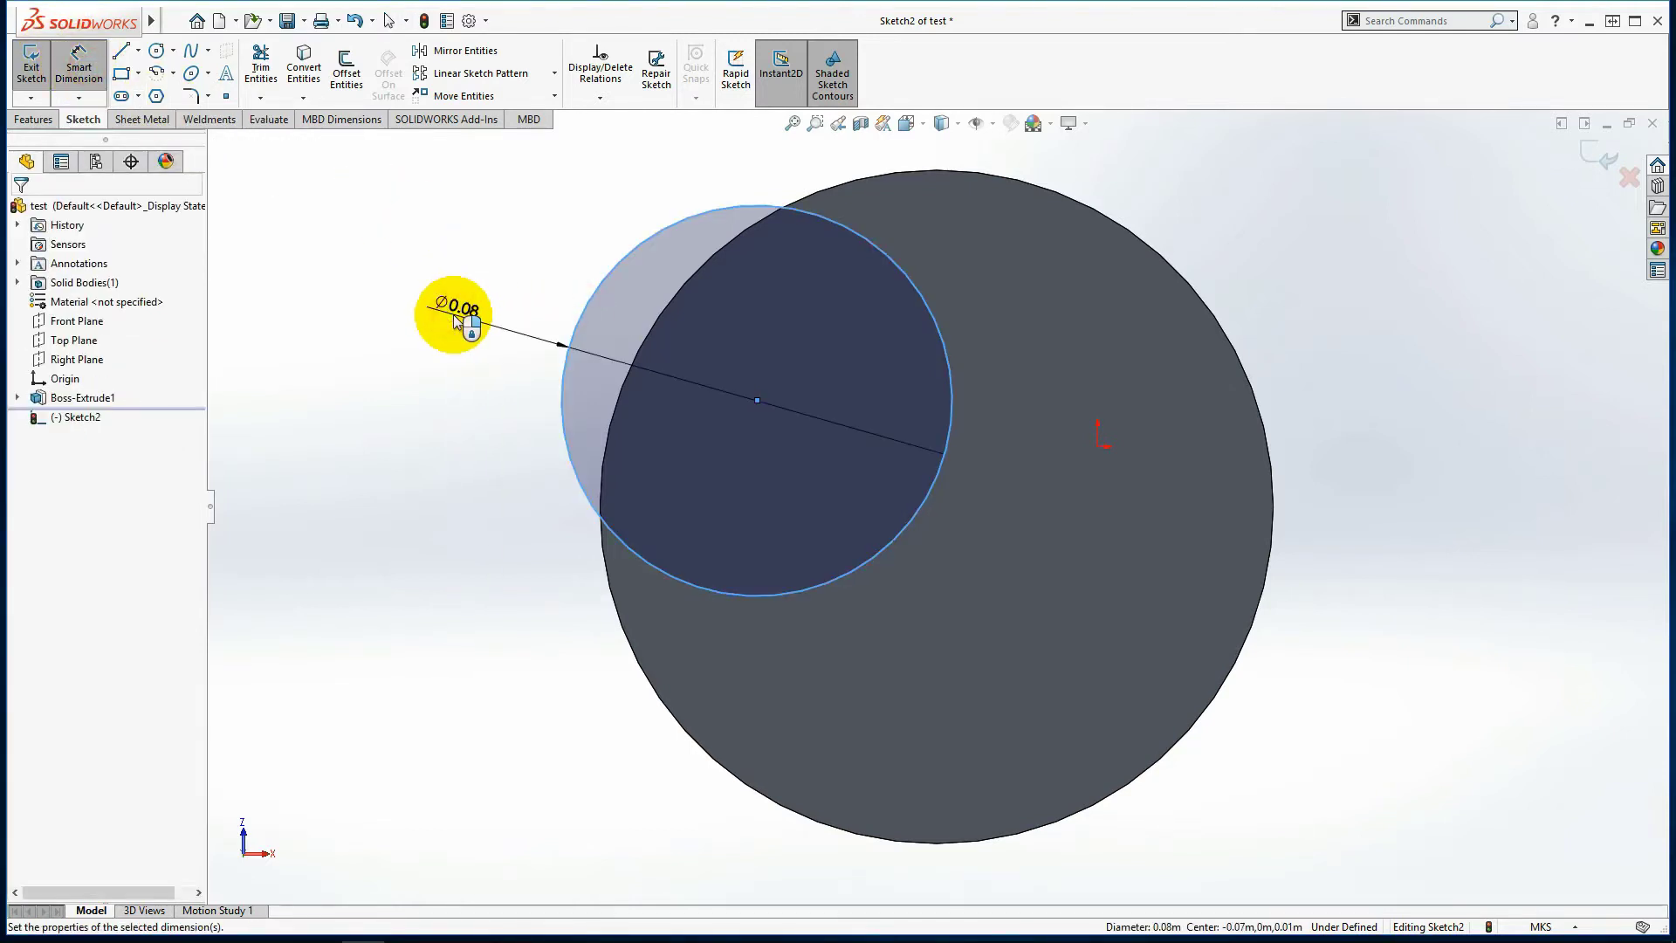
left_click(455, 319)
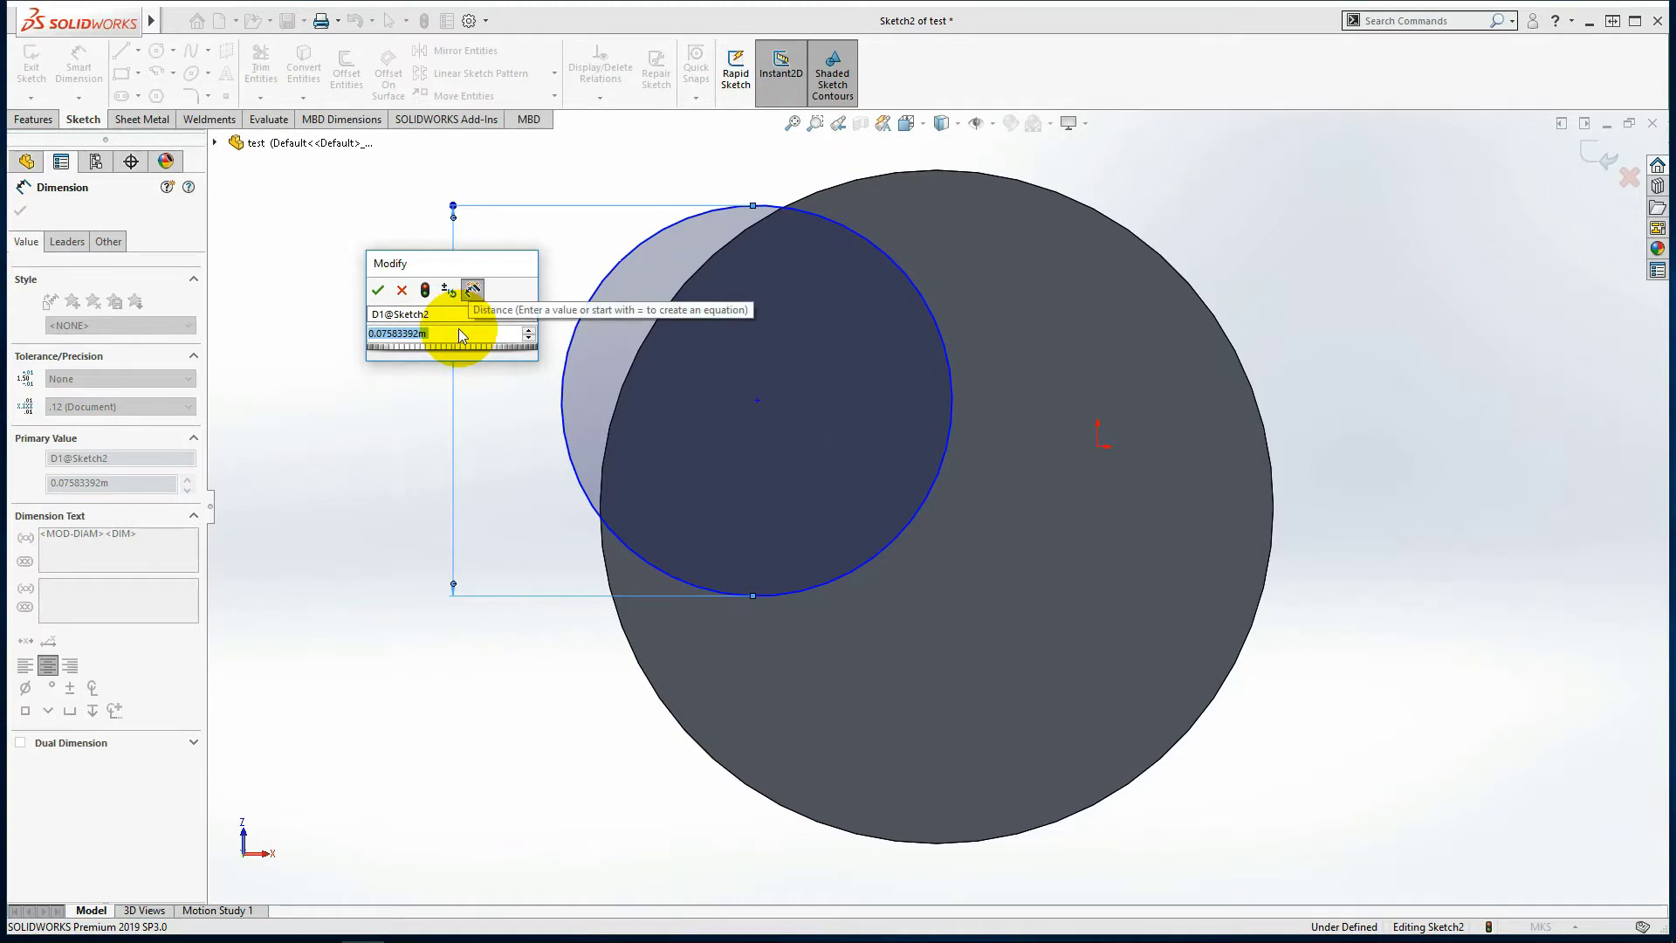
type("2")
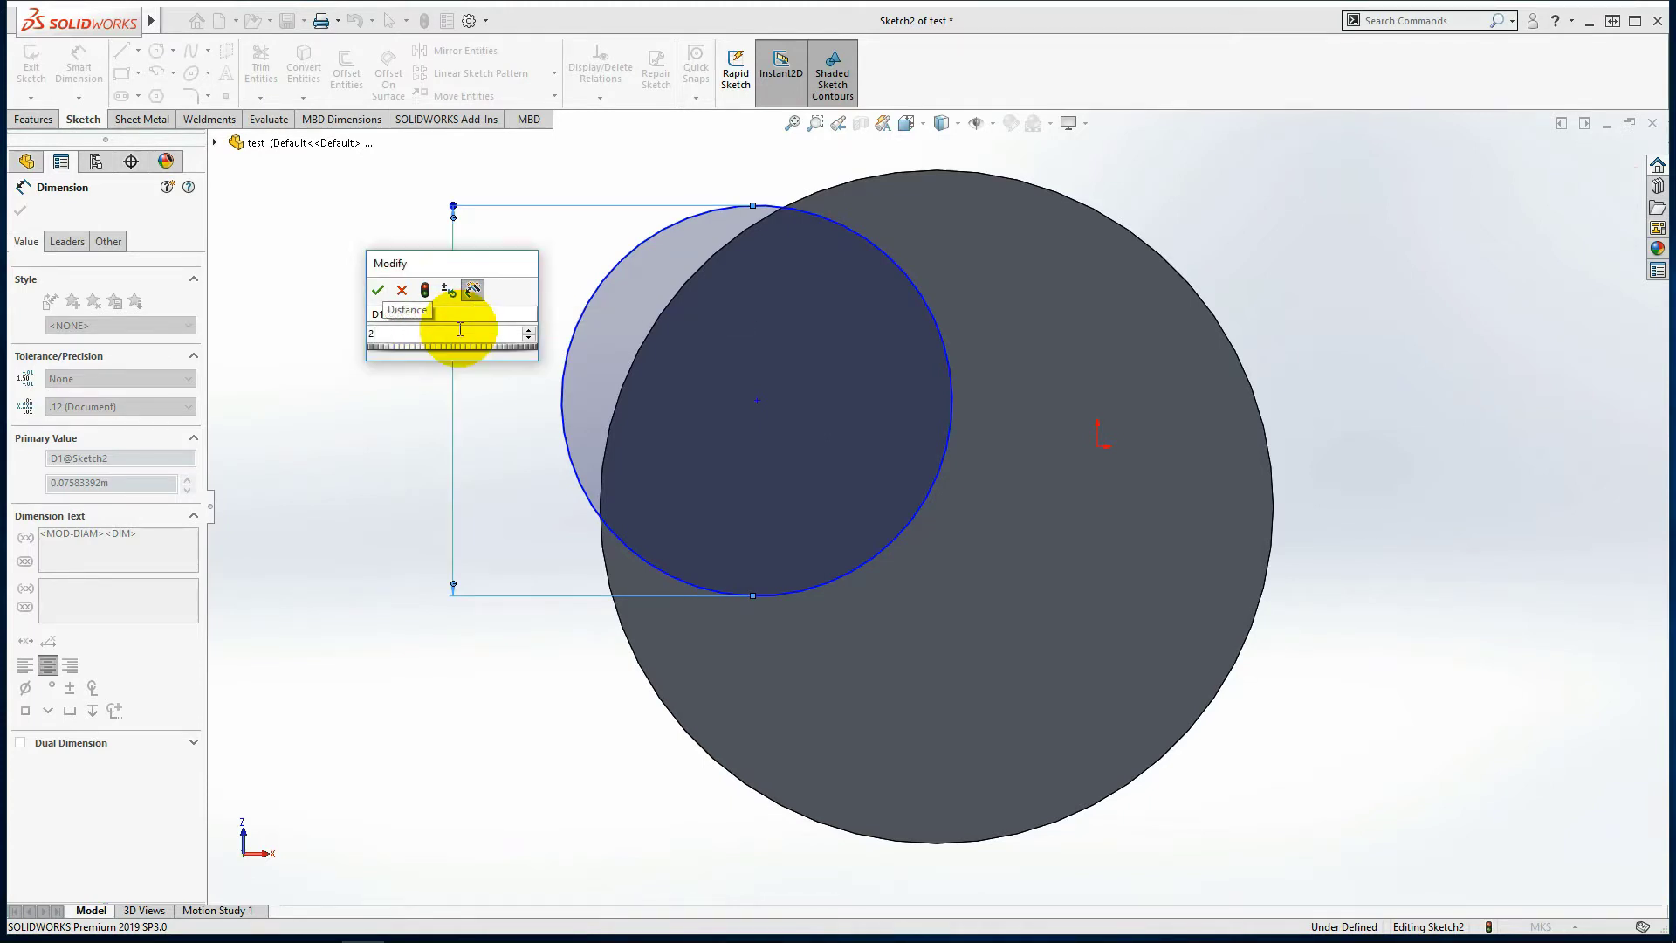
type("00mm")
key("Return")
scroll(796, 500, "up", 5)
scroll(1161, 450, "up", 2)
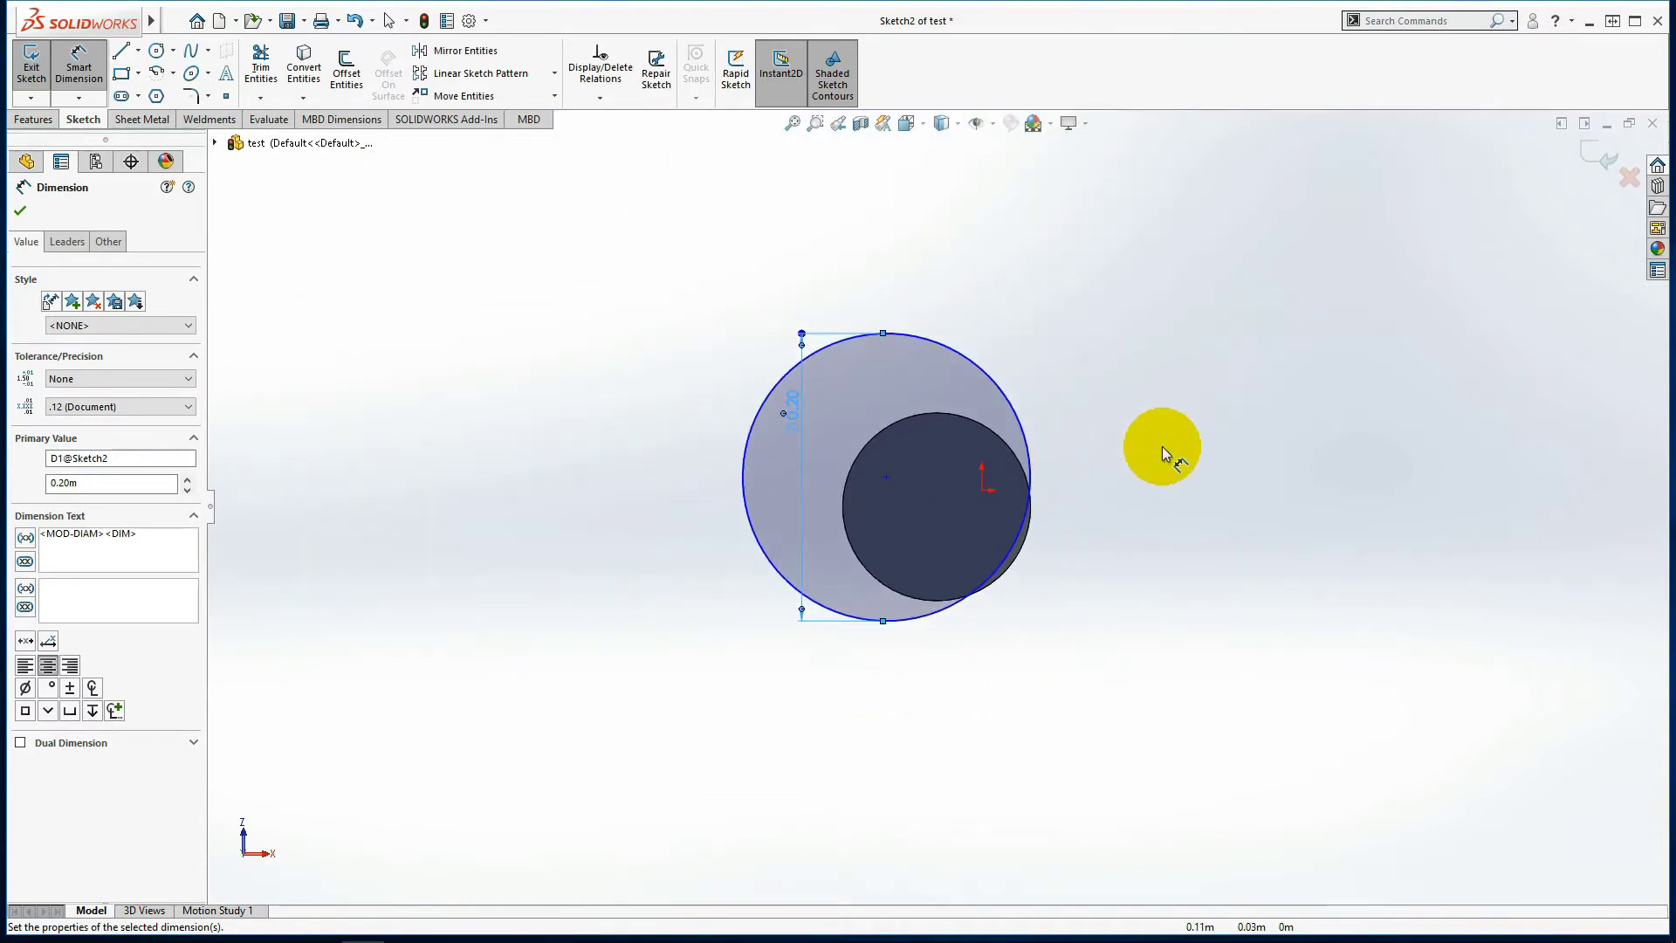
left_click(1161, 450)
scroll(1126, 472, "down", 2)
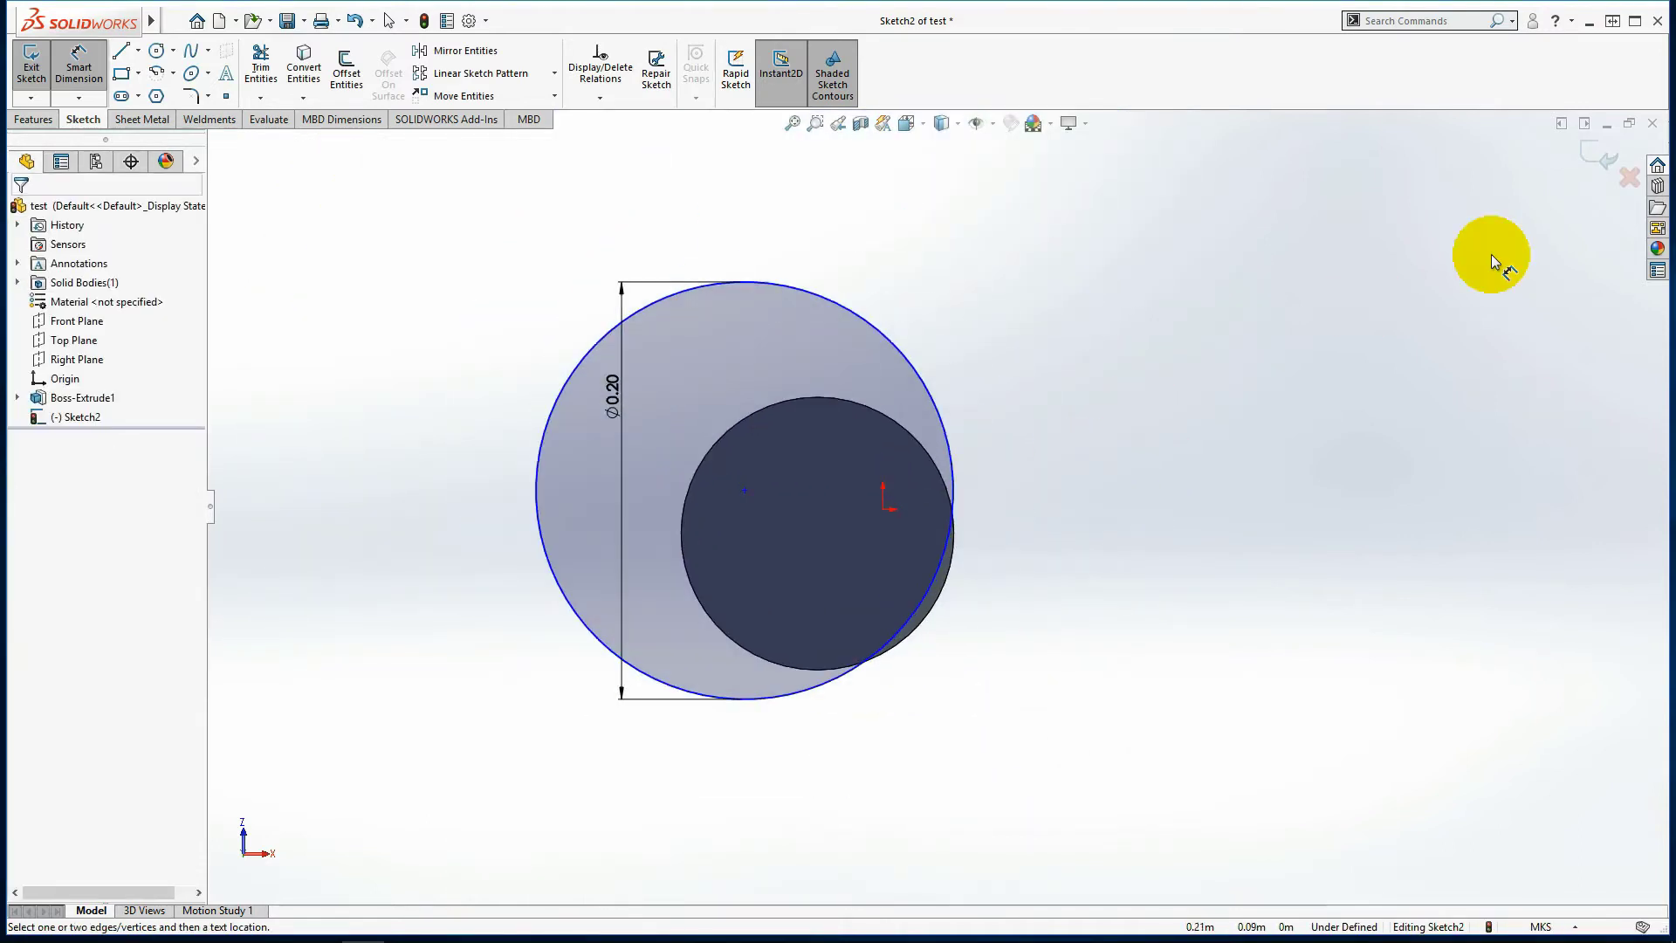
- Extrude the offset circle 100 mm into a second cylinder as Boss-Extrude2
left_click(33, 120)
left_click(58, 81)
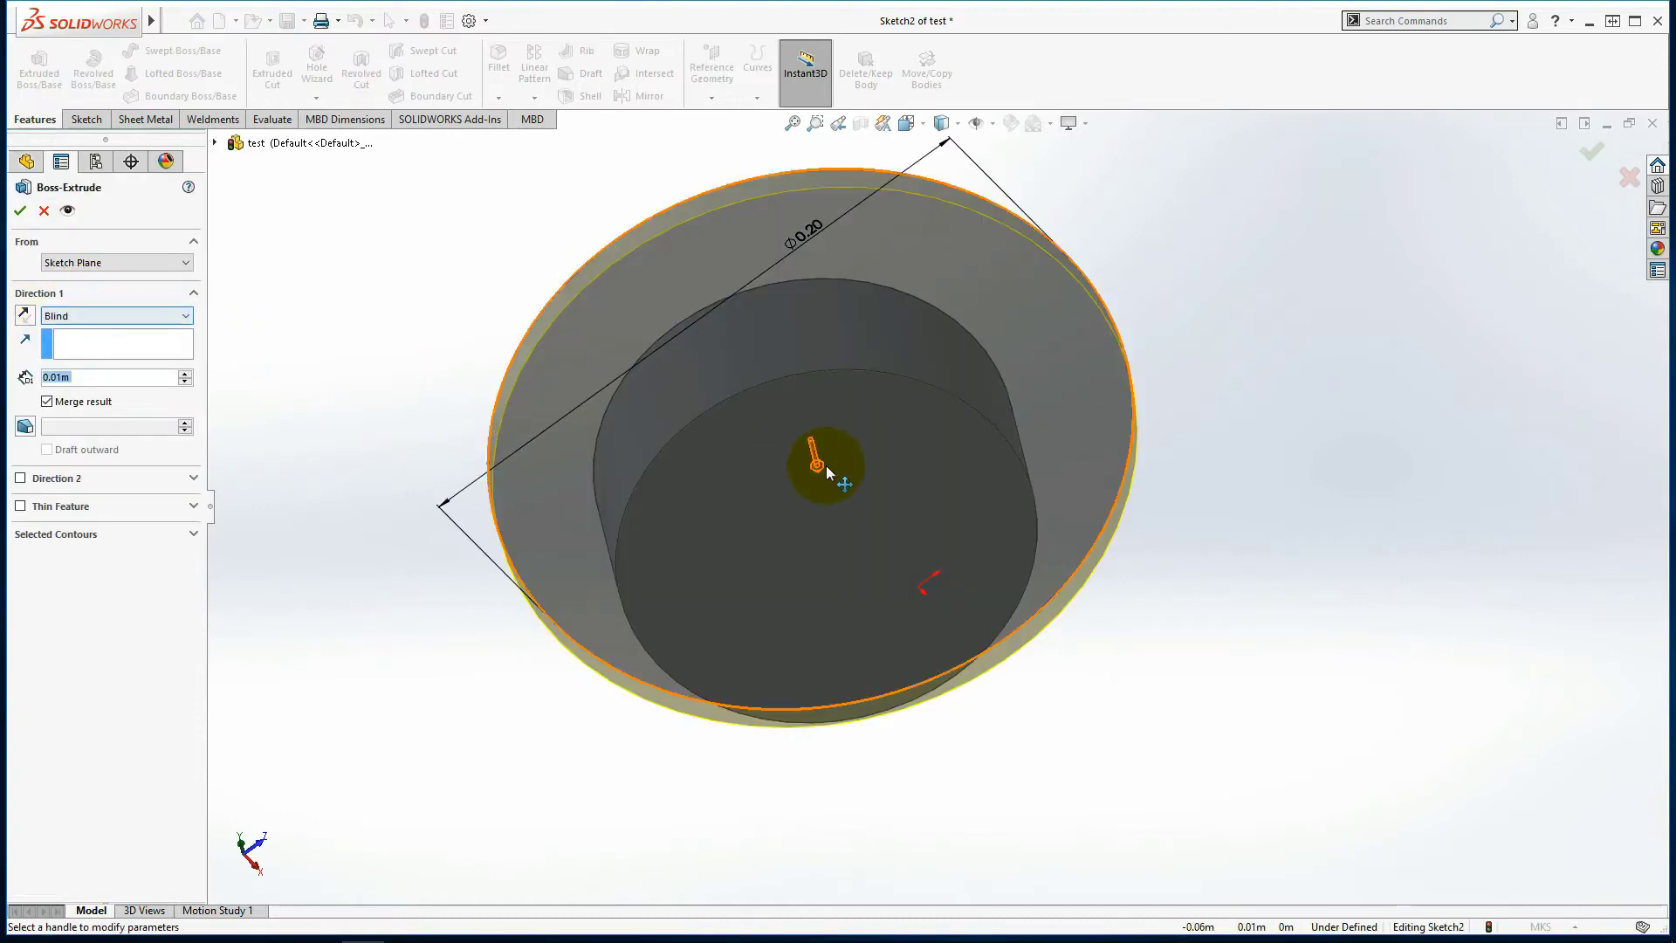
left_click_drag(825, 465, 869, 672)
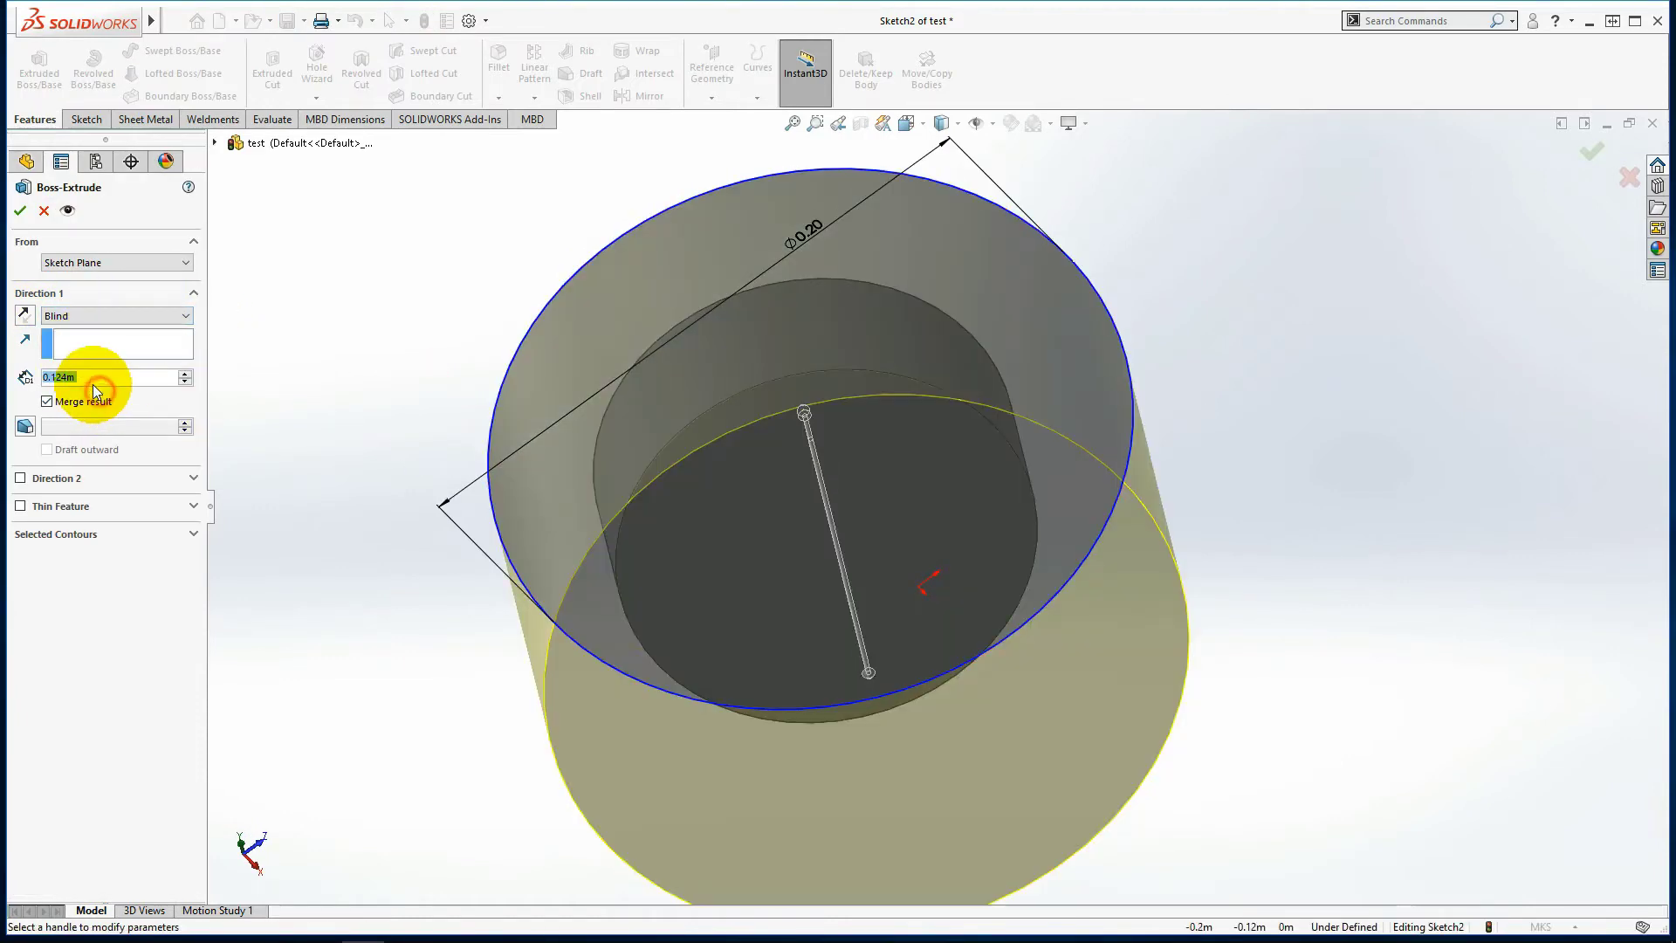
left_click_drag(92, 377, 50, 372)
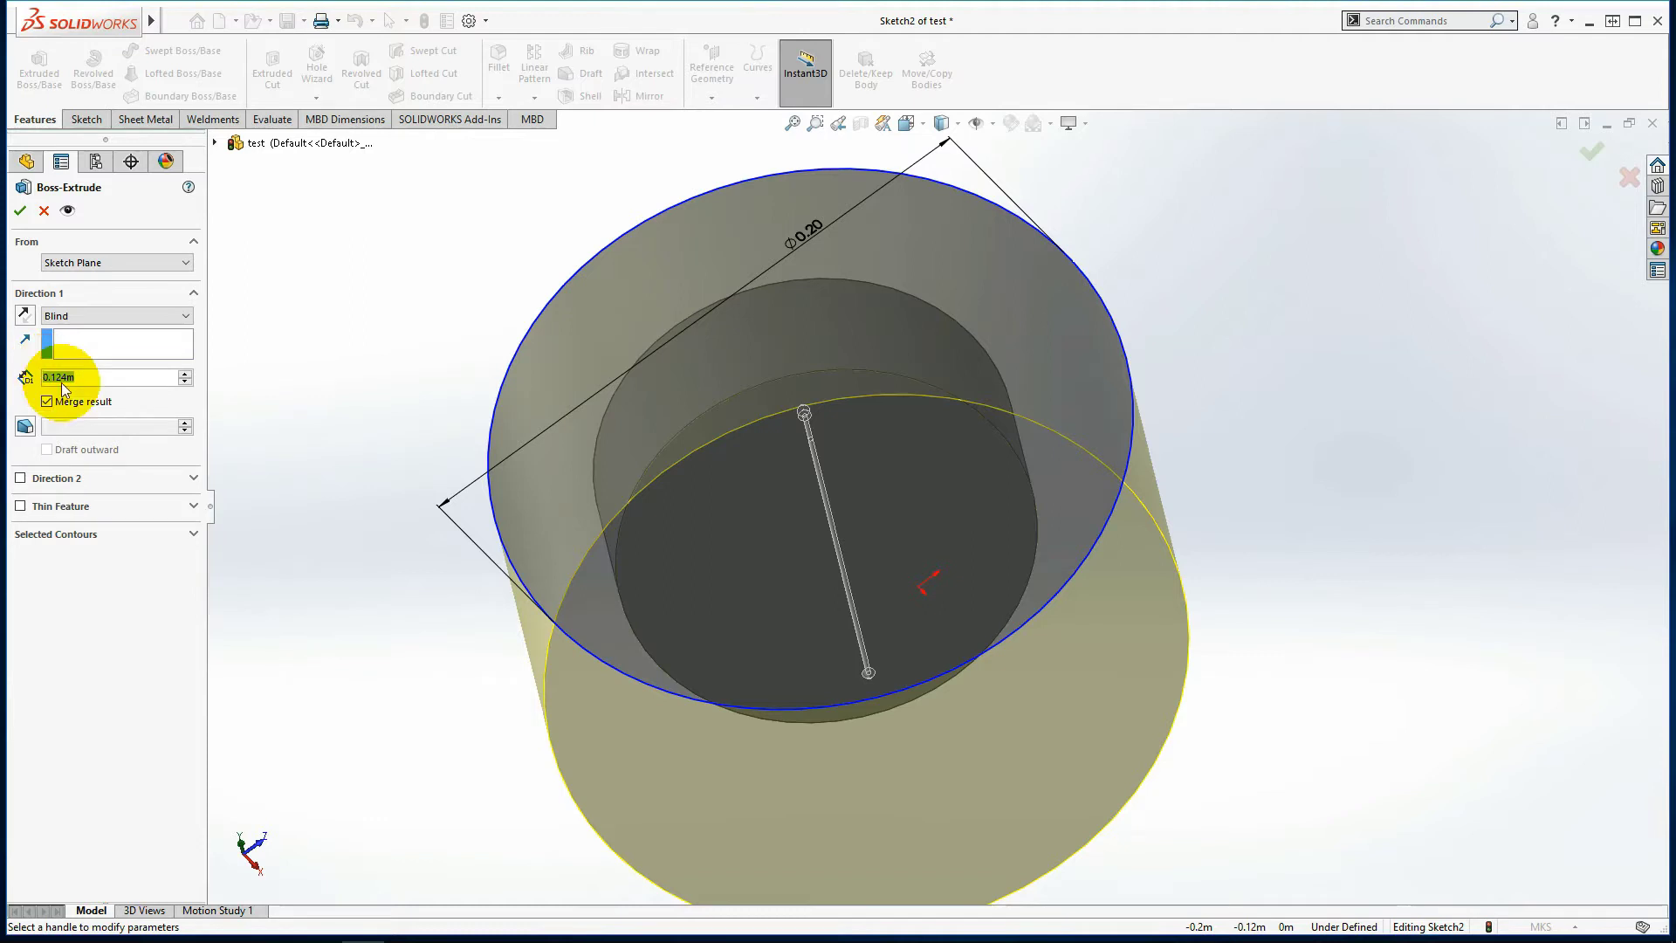
type("100mm")
key("Return")
left_click(20, 210)
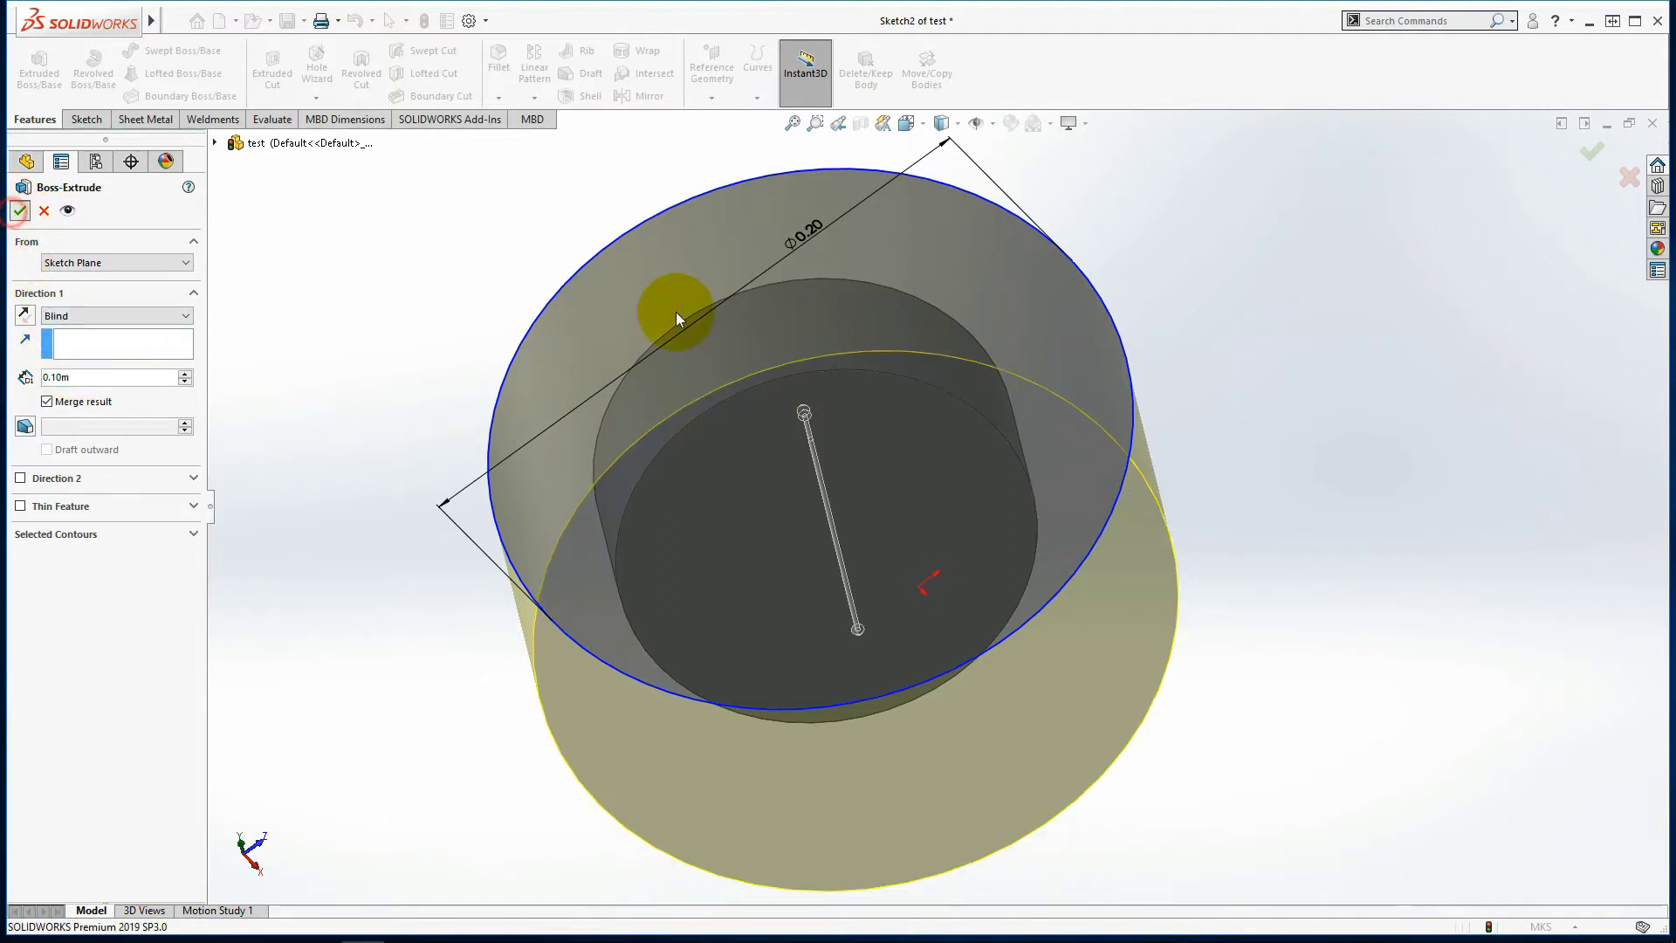
mouse_move(1260, 510)
middle_mouse_down()
mouse_move(992, 555)
mouse_move(898, 617)
mouse_move(940, 517)
mouse_move(864, 553)
mouse_move(1123, 672)
middle_mouse_up()
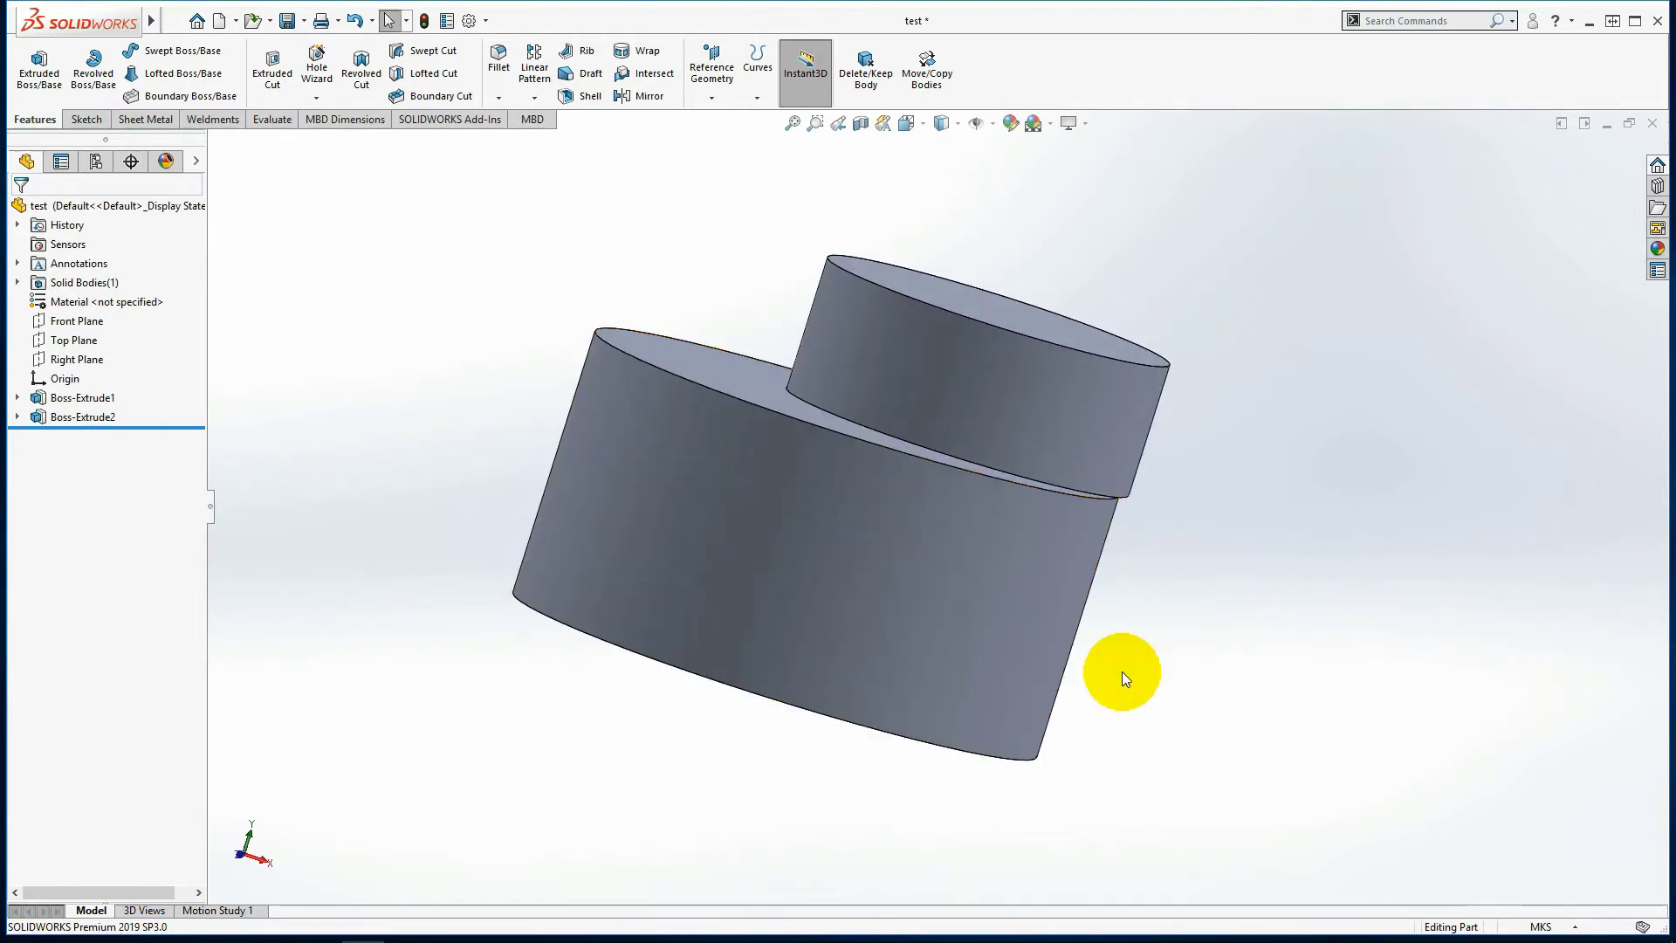
- Switch the document units to MMGS from the status bar
left_click(1547, 918)
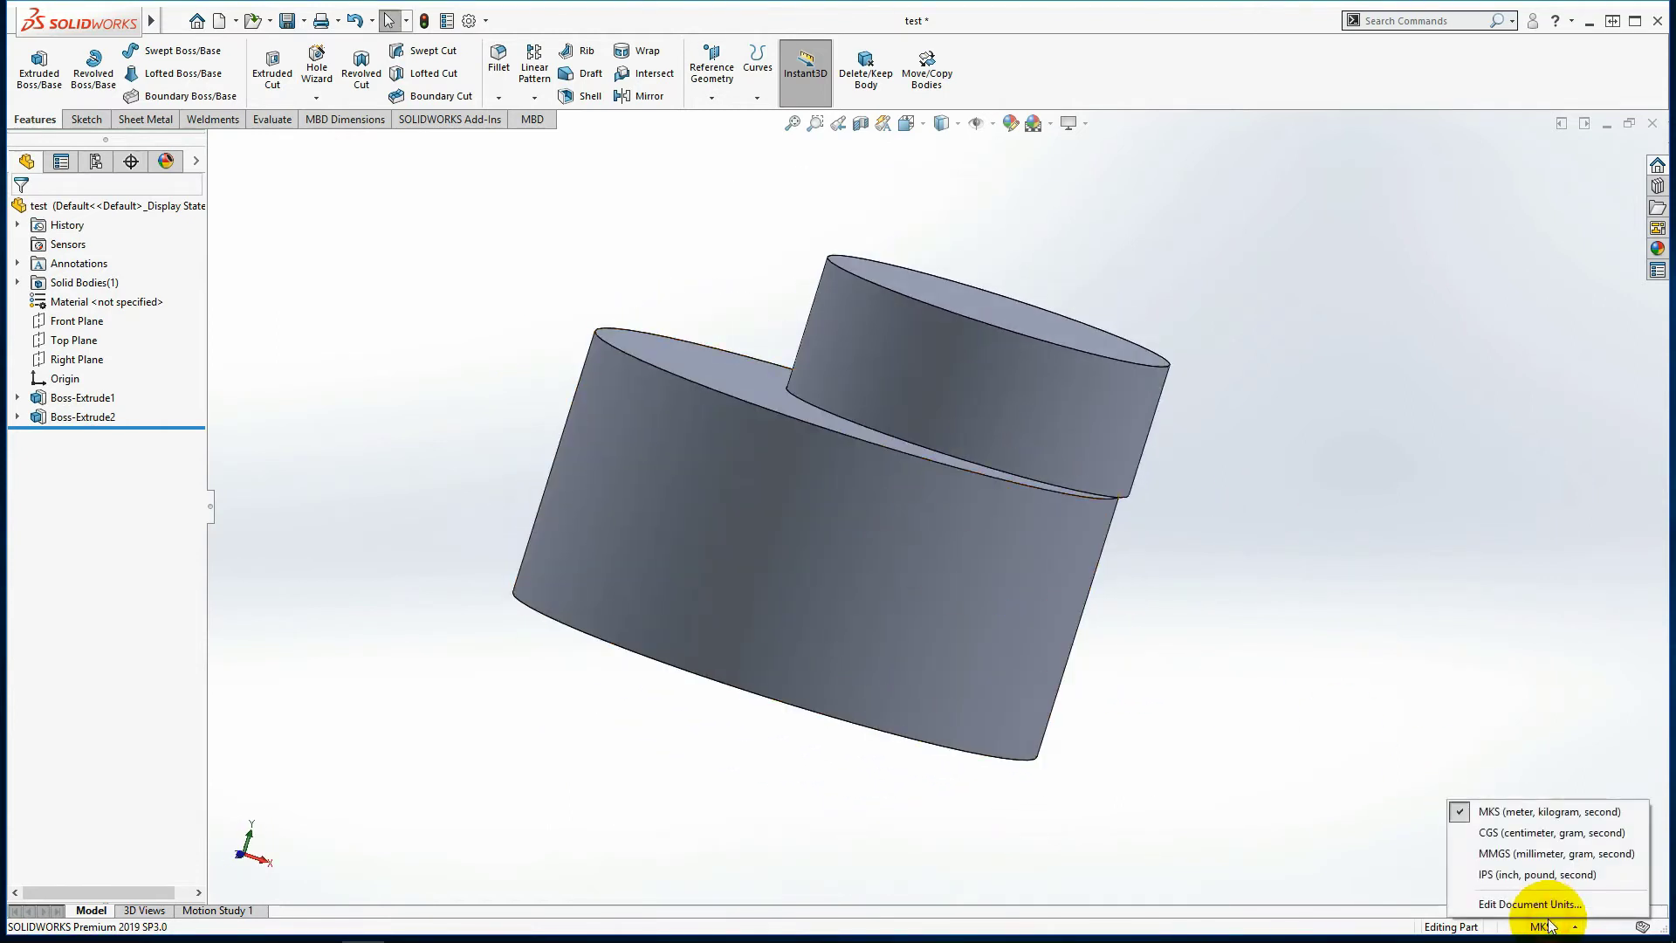
left_click(1515, 852)
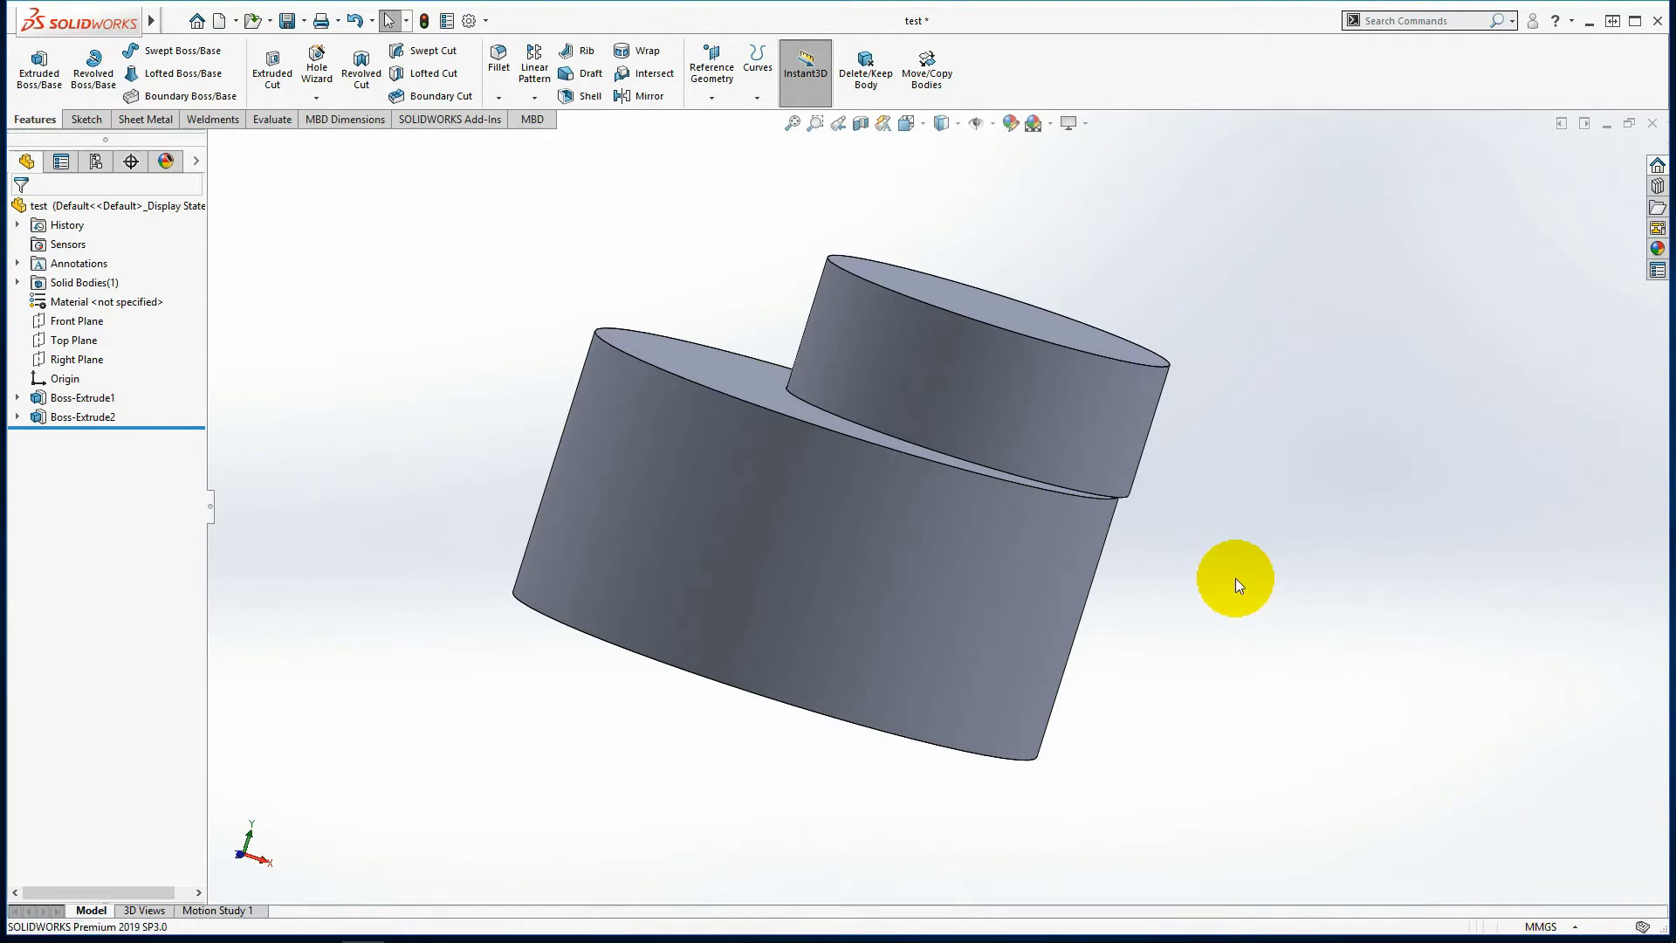
mouse_move(694, 407)
middle_mouse_down()
mouse_move(793, 475)
mouse_move(914, 318)
middle_mouse_up()
- Sketch an ellipse on the smaller cylinder's top face in Sketch3
left_click(997, 281)
left_click(1066, 228)
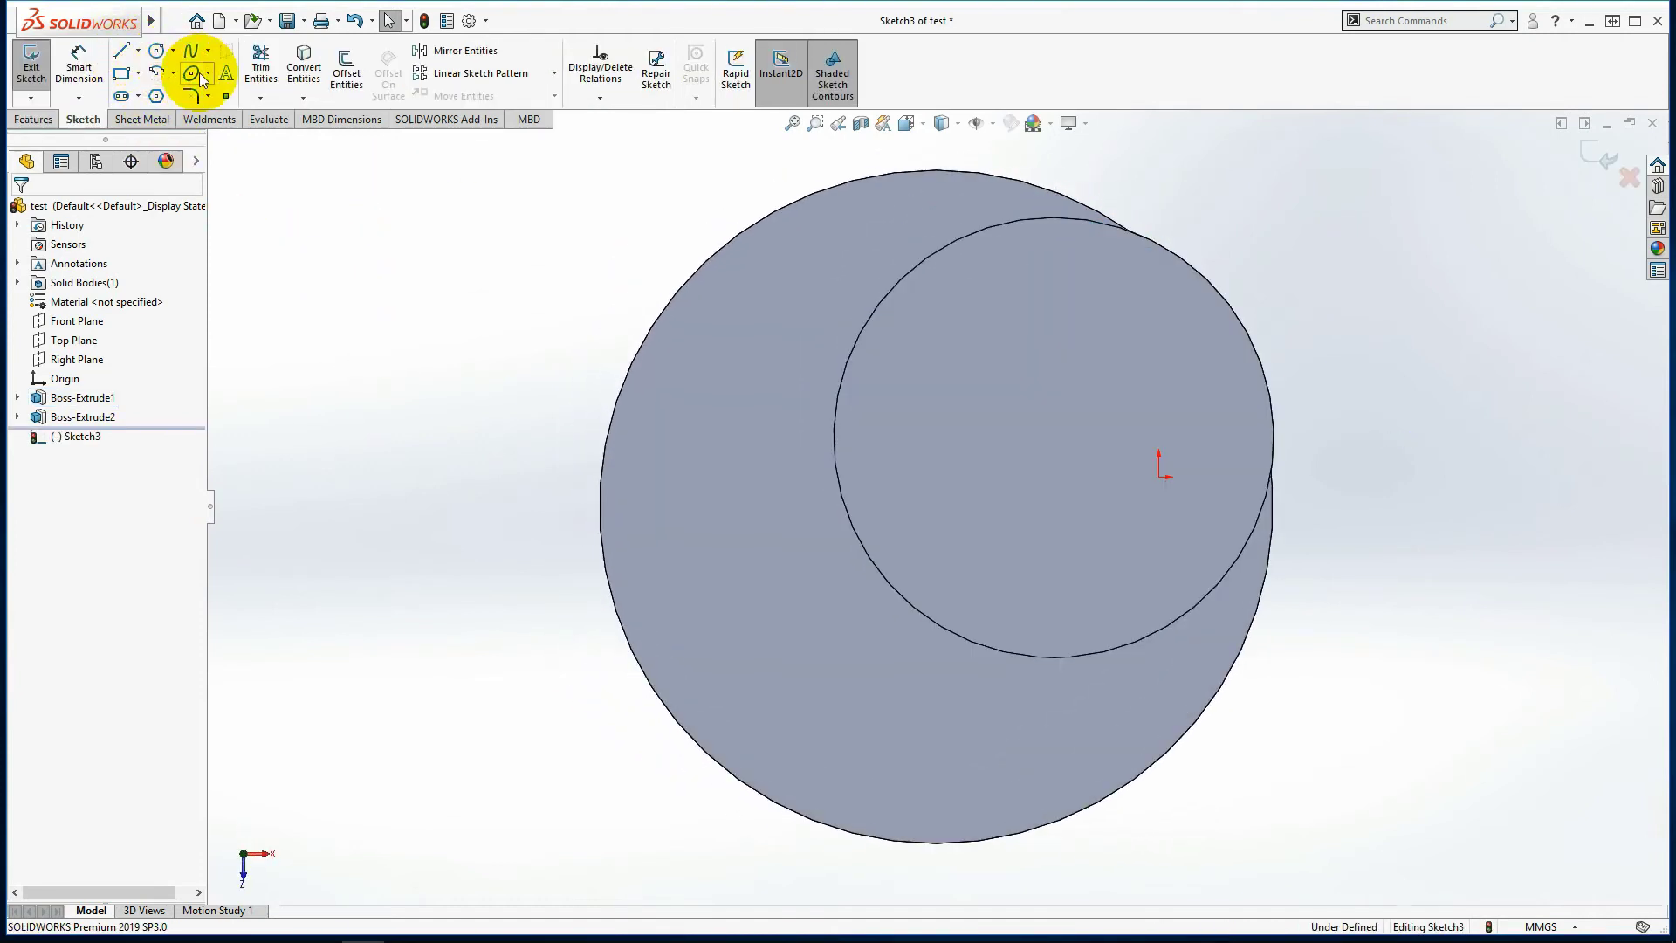
left_click(191, 73)
left_click(978, 434)
left_click(950, 340)
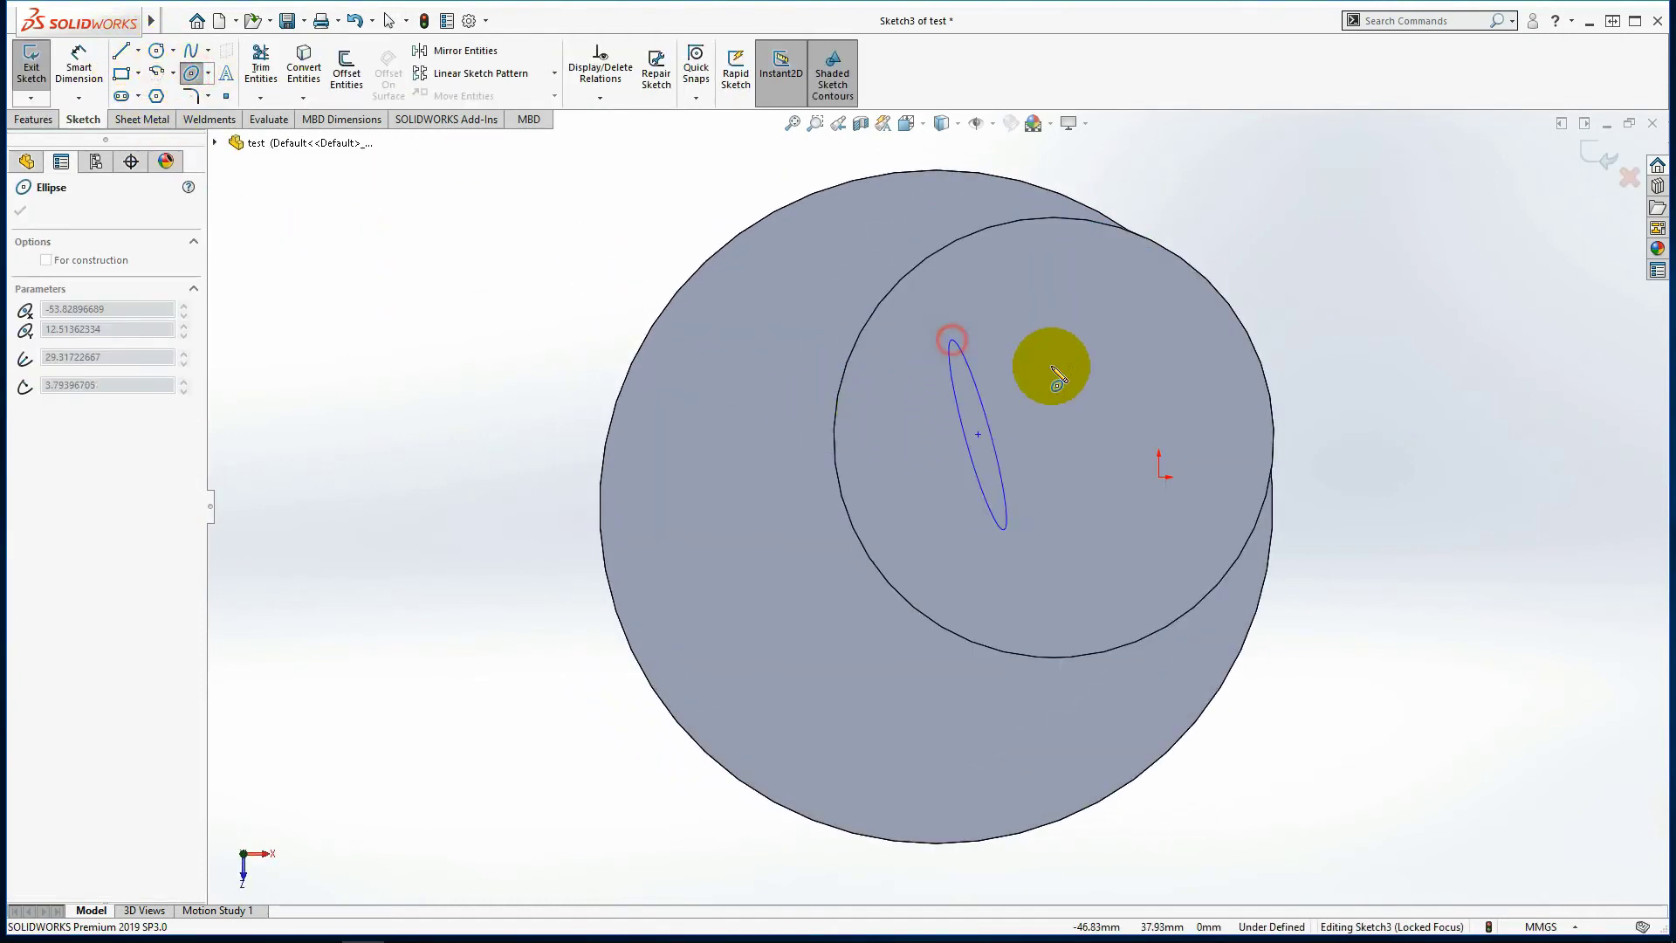
left_click(1110, 398)
left_click(33, 120)
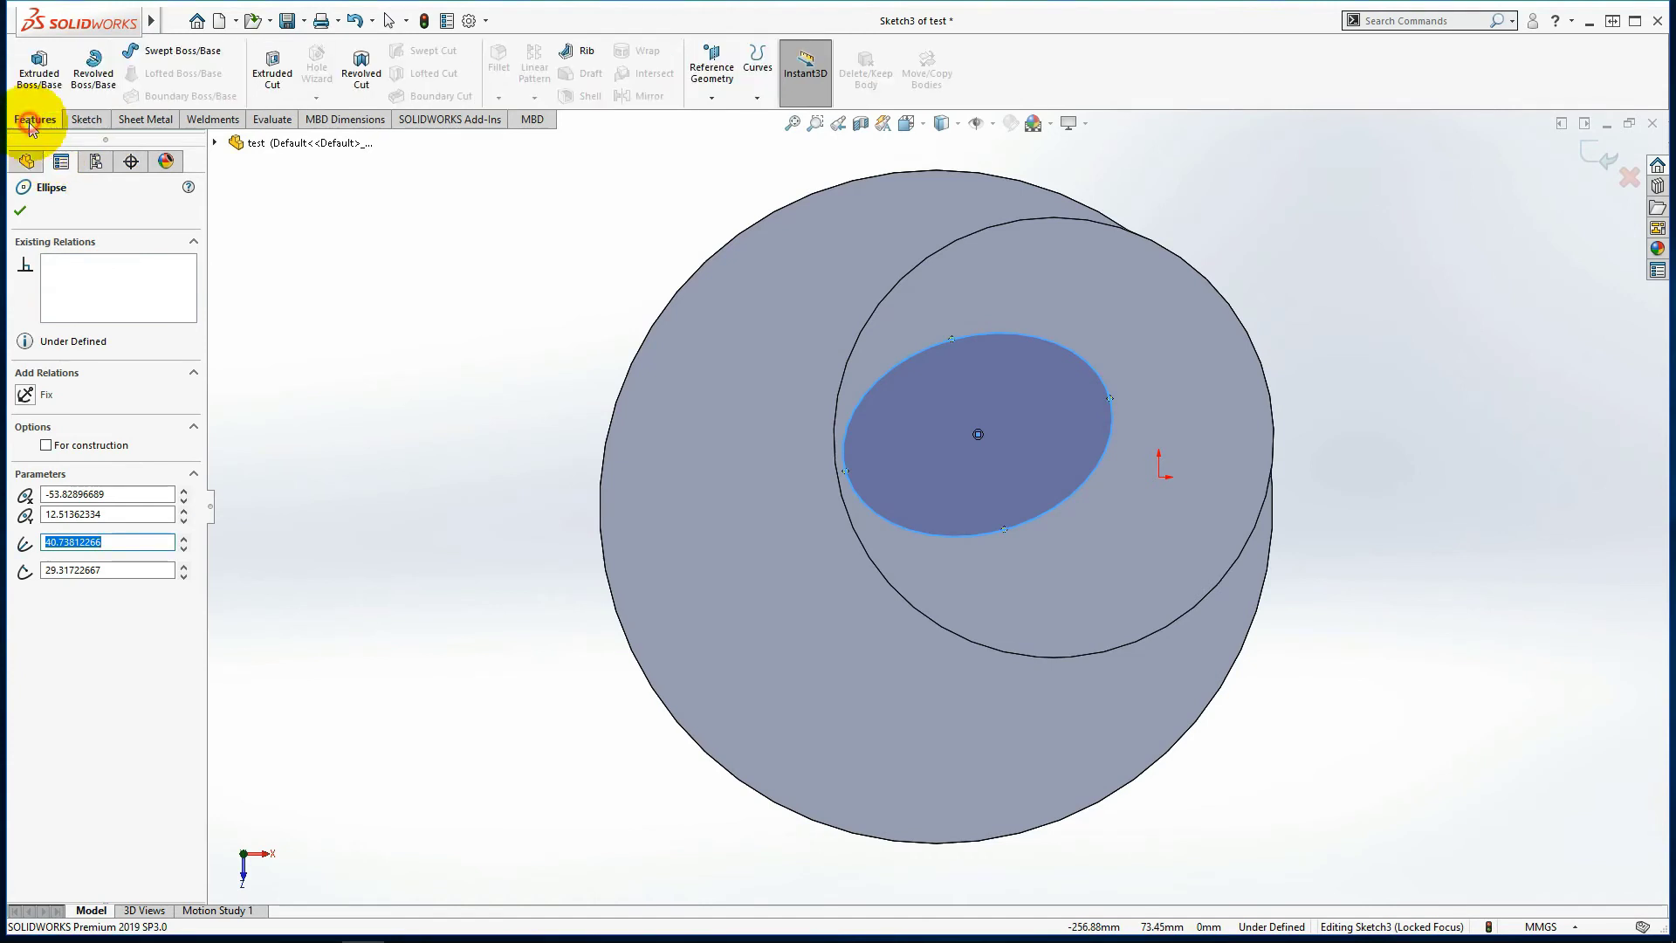
- Extrude Sketch3's ellipse to a depth of 20 mm as Boss-Extrude3
left_click(39, 70)
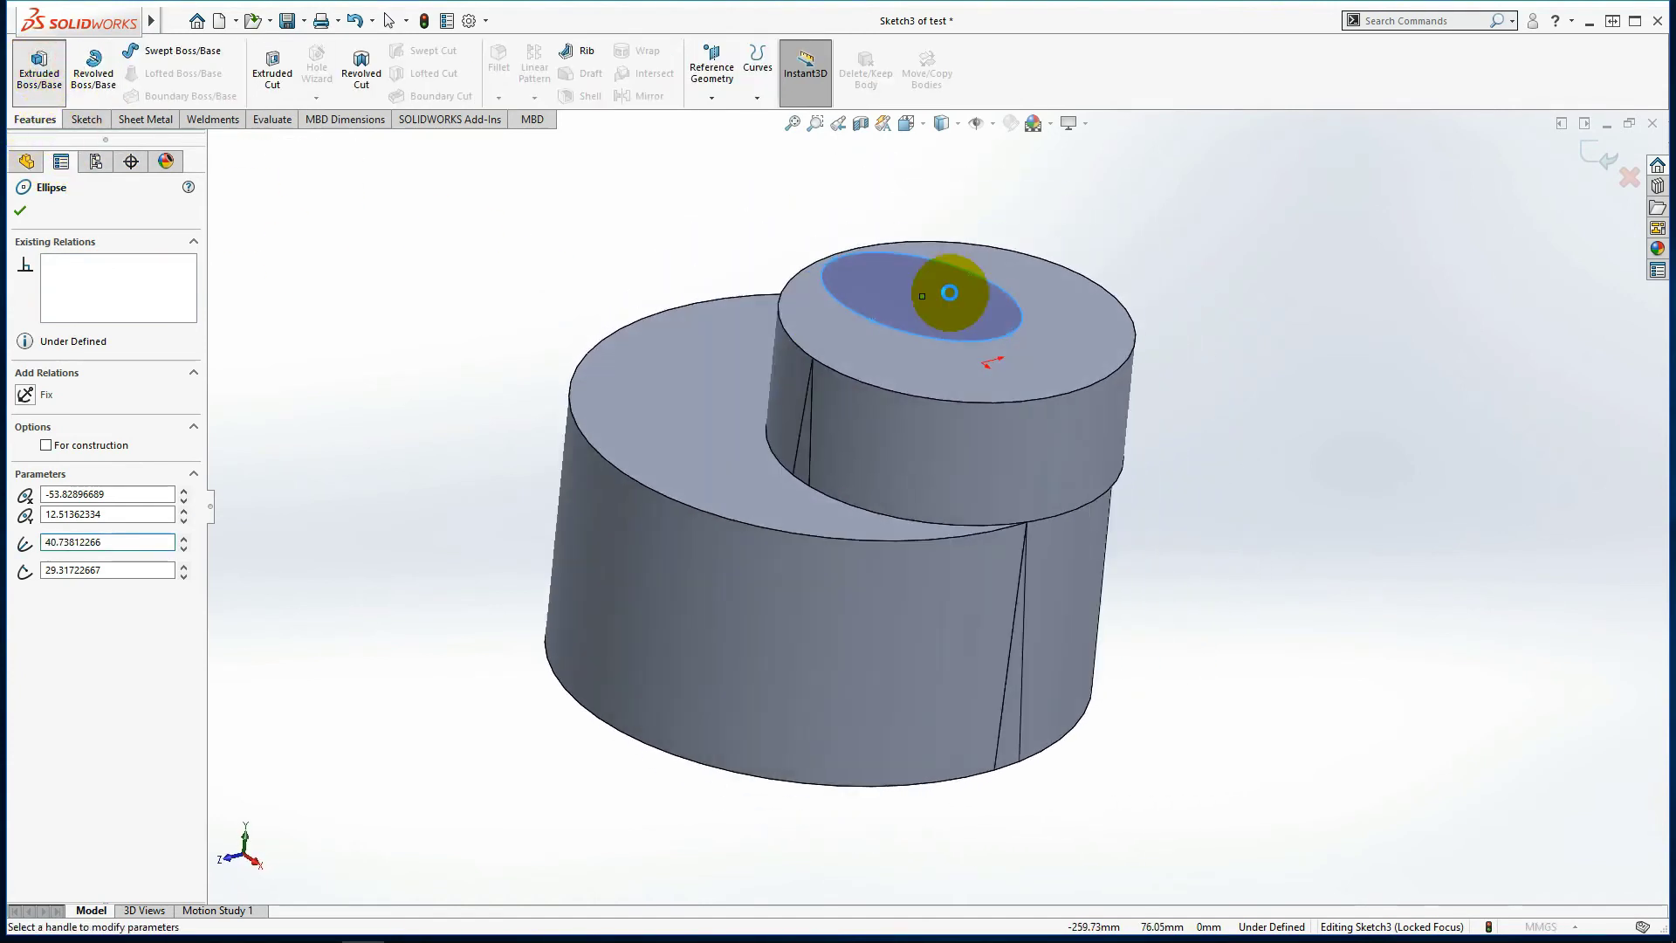
scroll(888, 438, "down", 2)
scroll(887, 437, "down", 2)
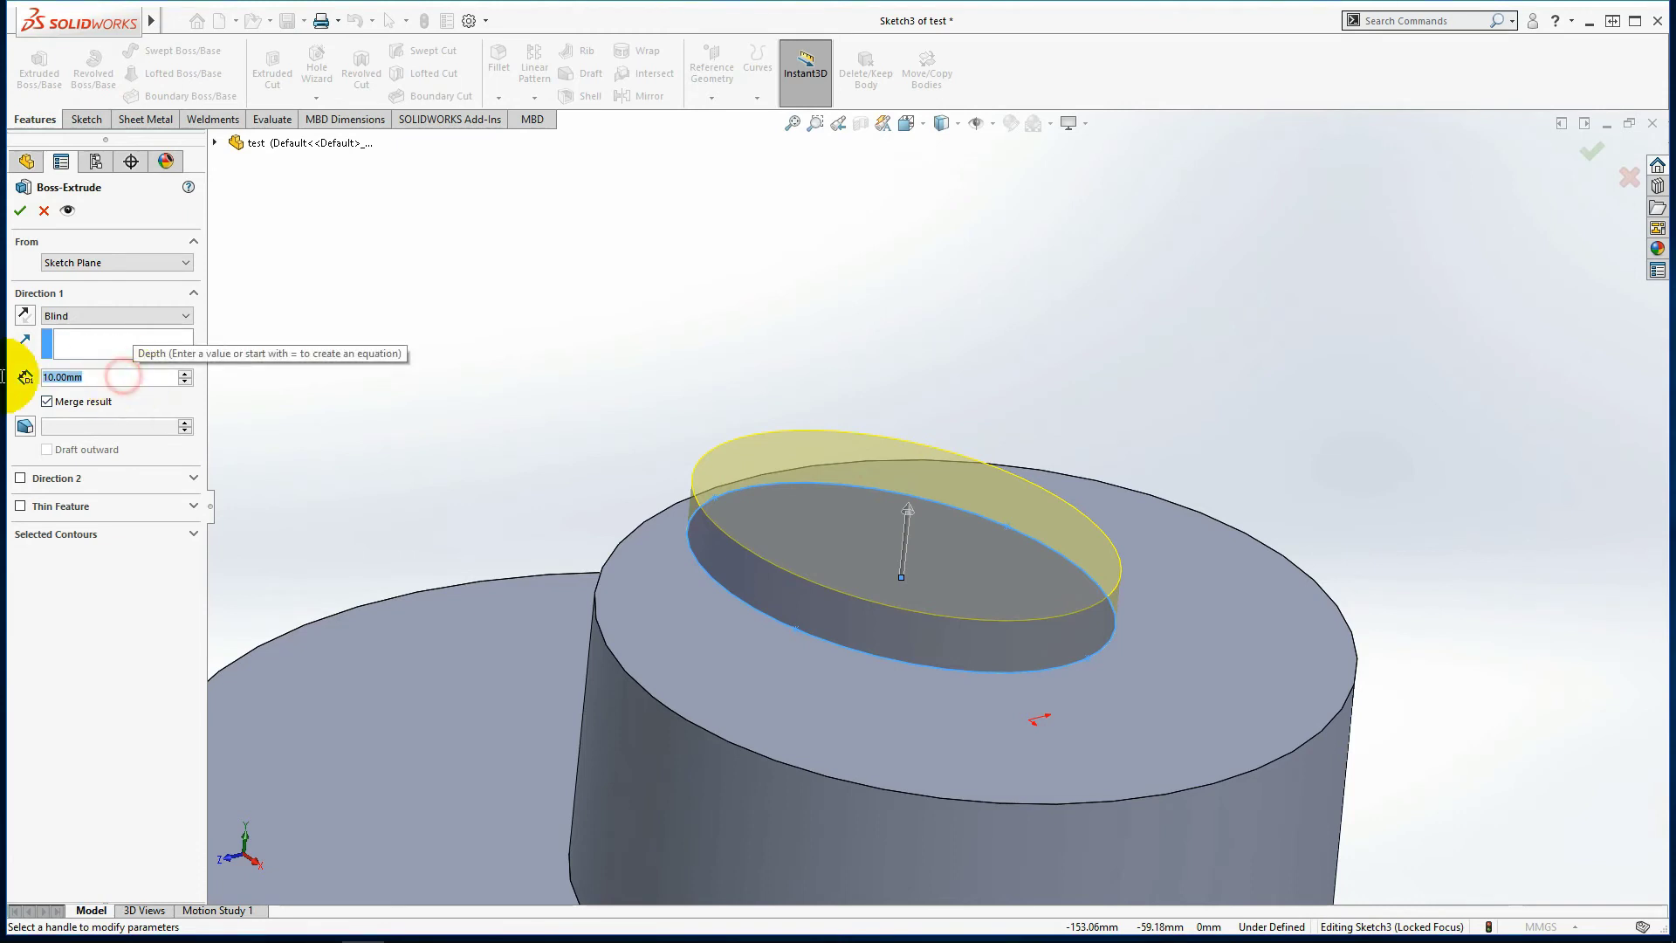
type("20")
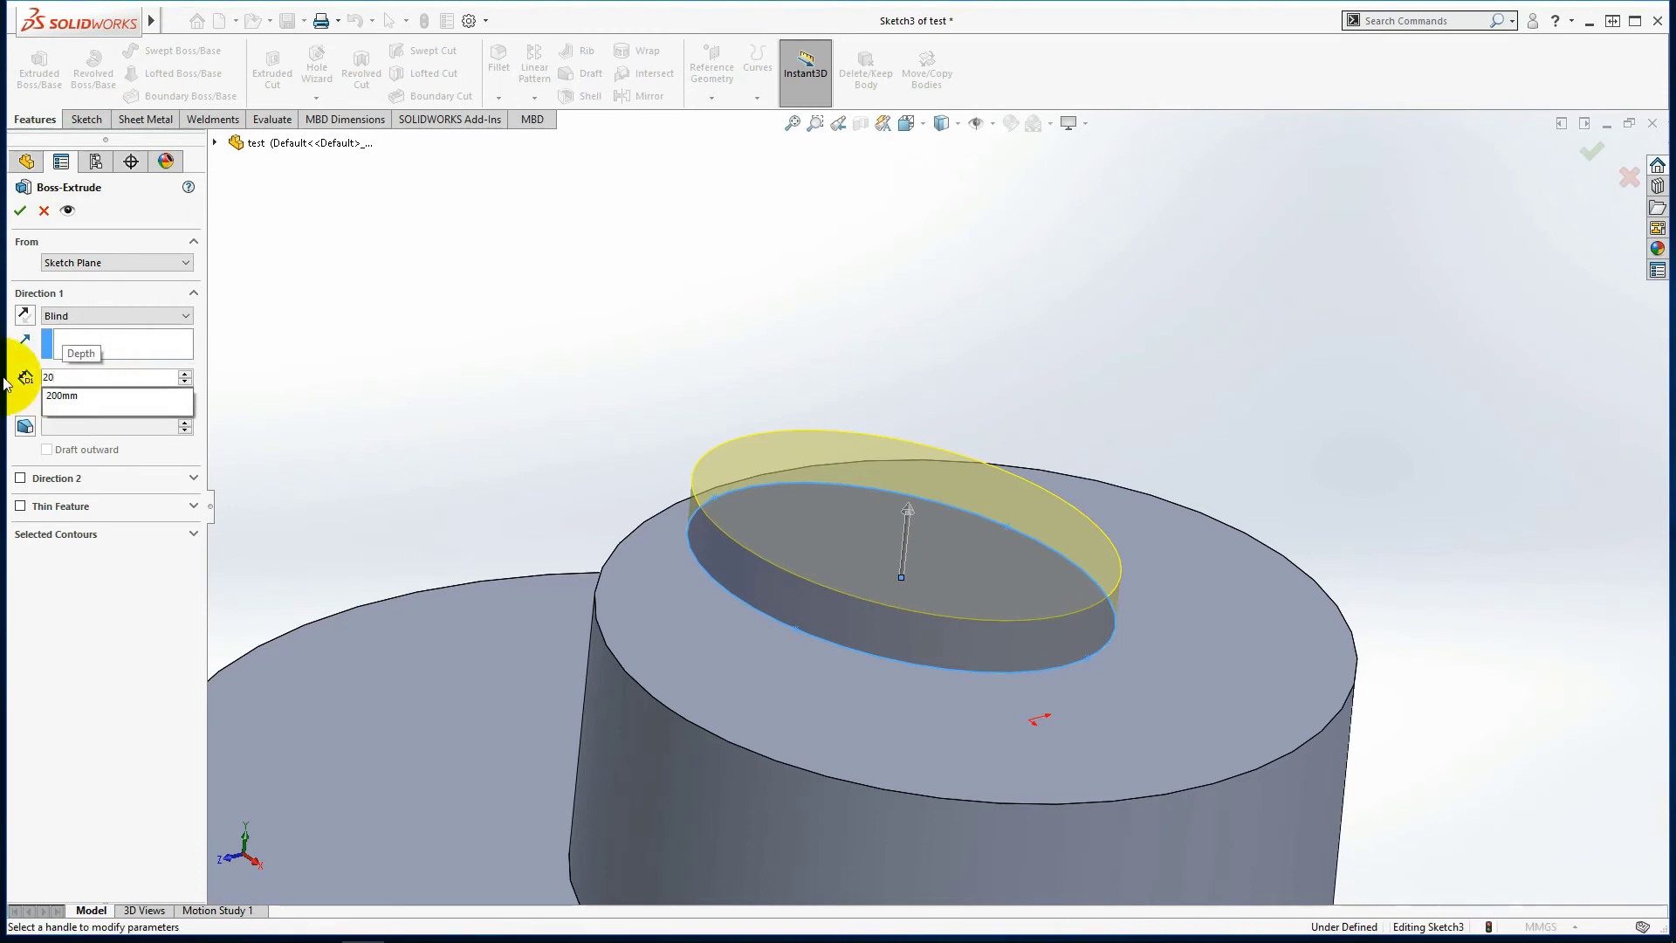
key("Return")
left_click(19, 210)
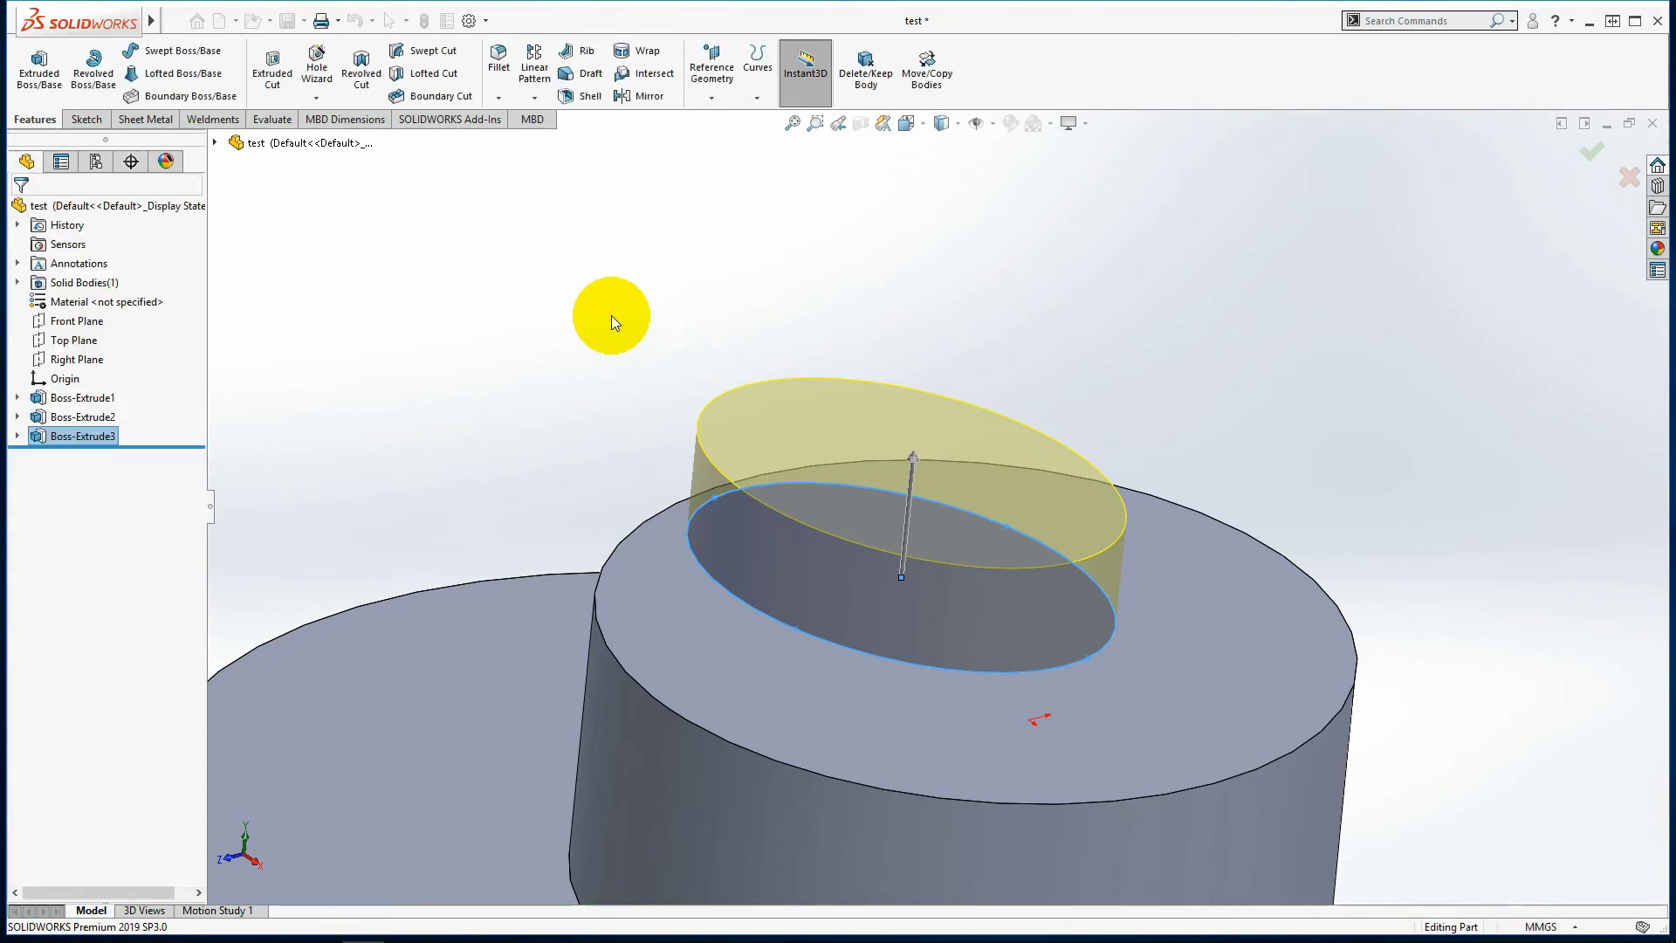
key("z")
key("z")
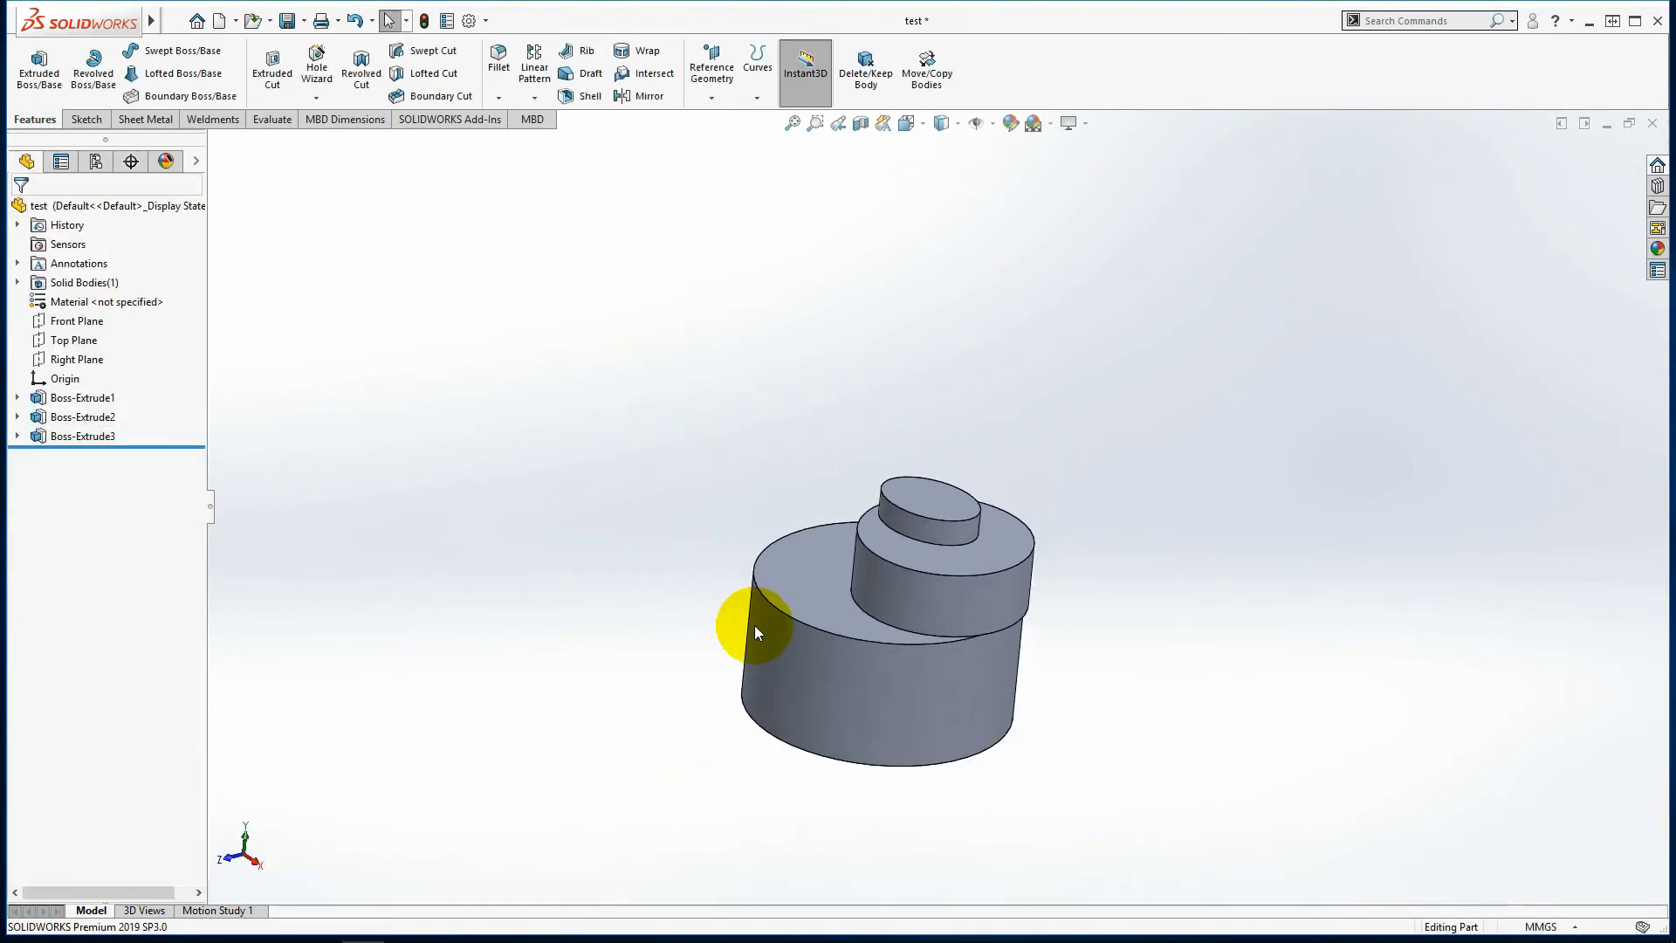
scroll(695, 592, "down", 3)
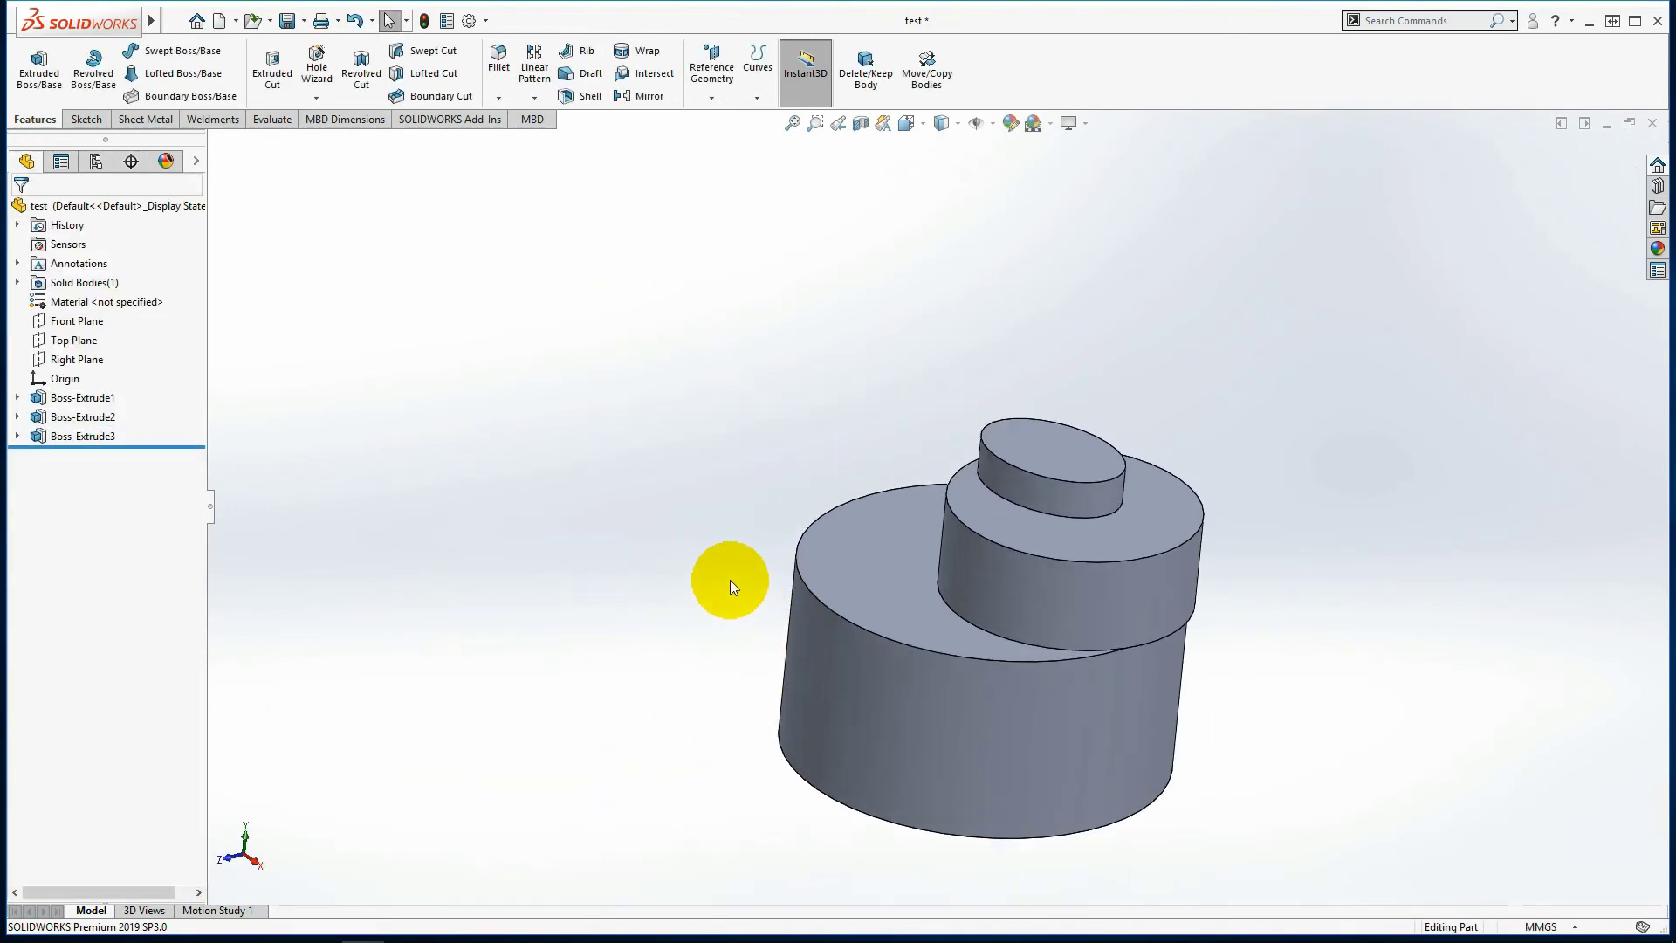